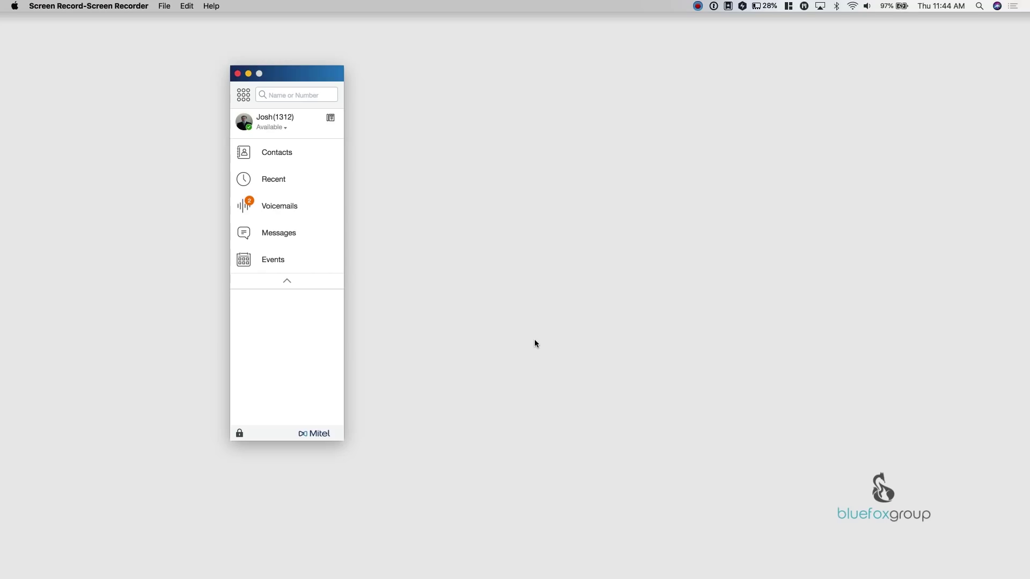
# - Open the dial pad with the contact directory and search it for "blue fox"
pyautogui.click(243, 96)
pyautogui.click(243, 96)
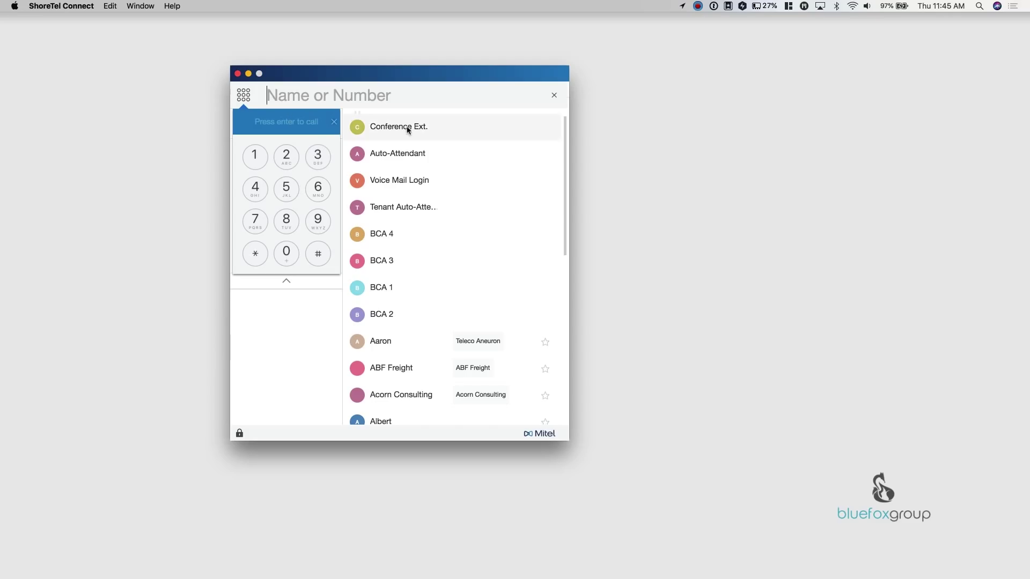
pyautogui.click(374, 98)
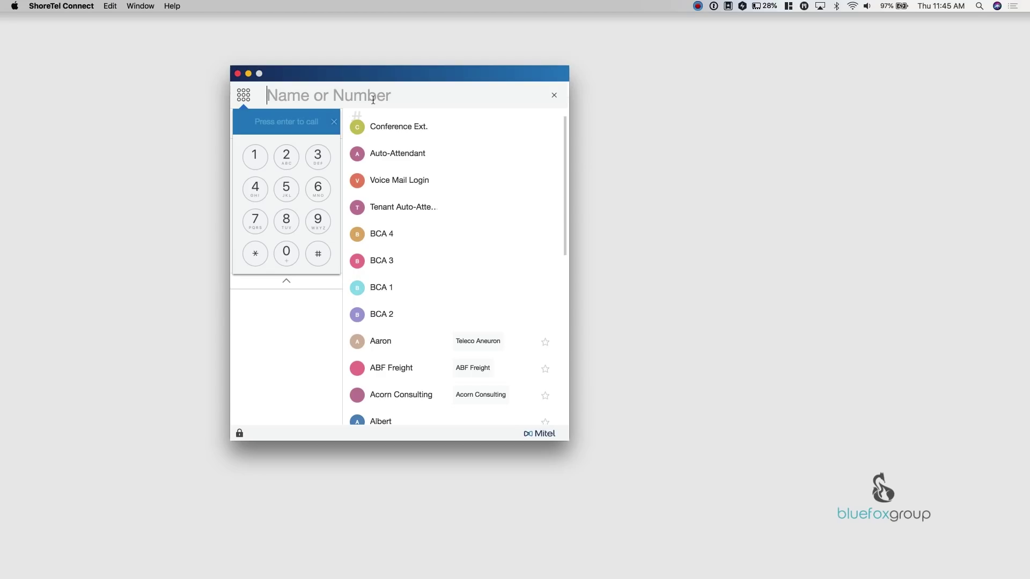
pyautogui.write('blu')
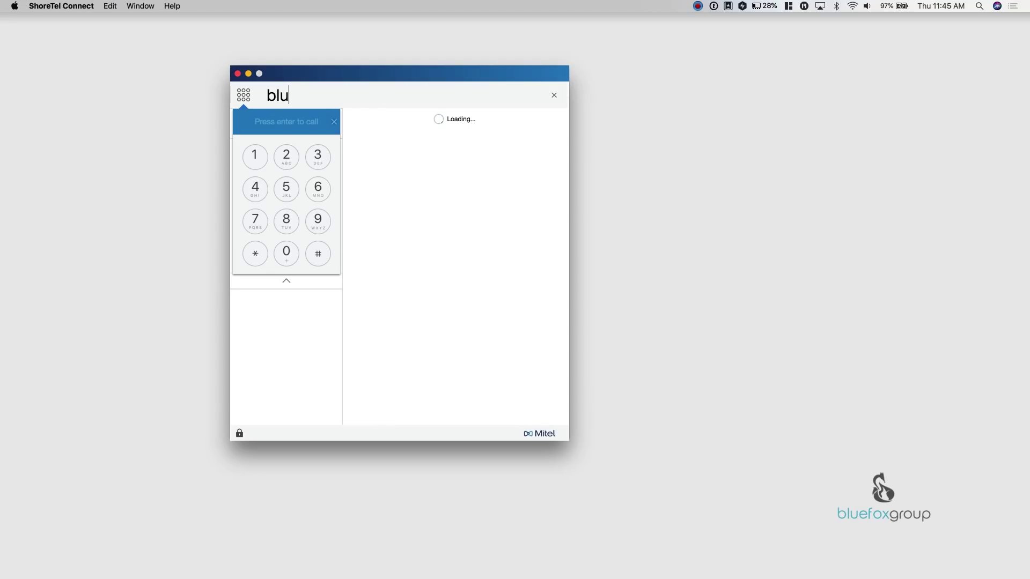
pyautogui.write('e fox')
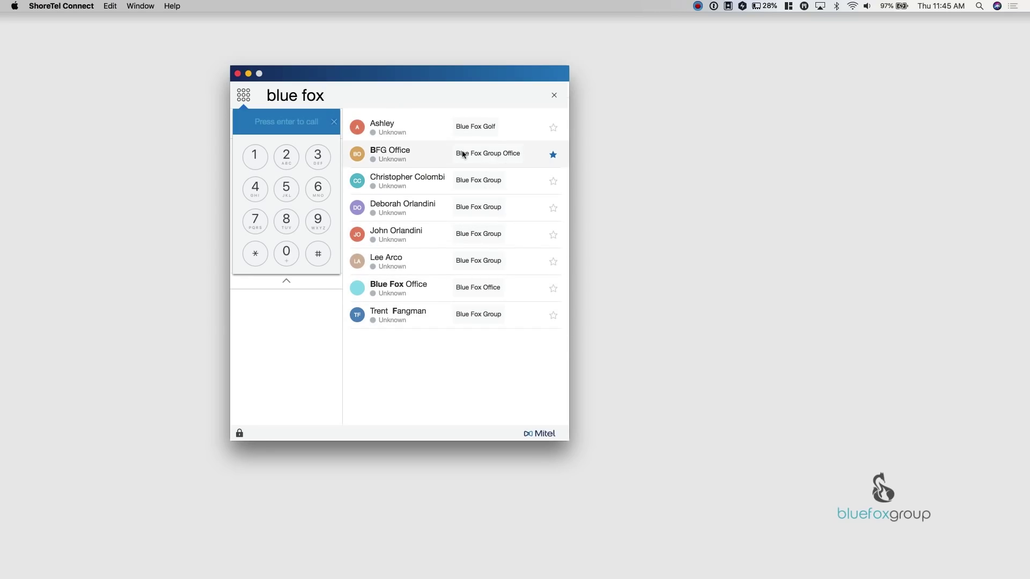
# - View the contact details of BFG Office, then close the details and the directory search
pyautogui.click(421, 151)
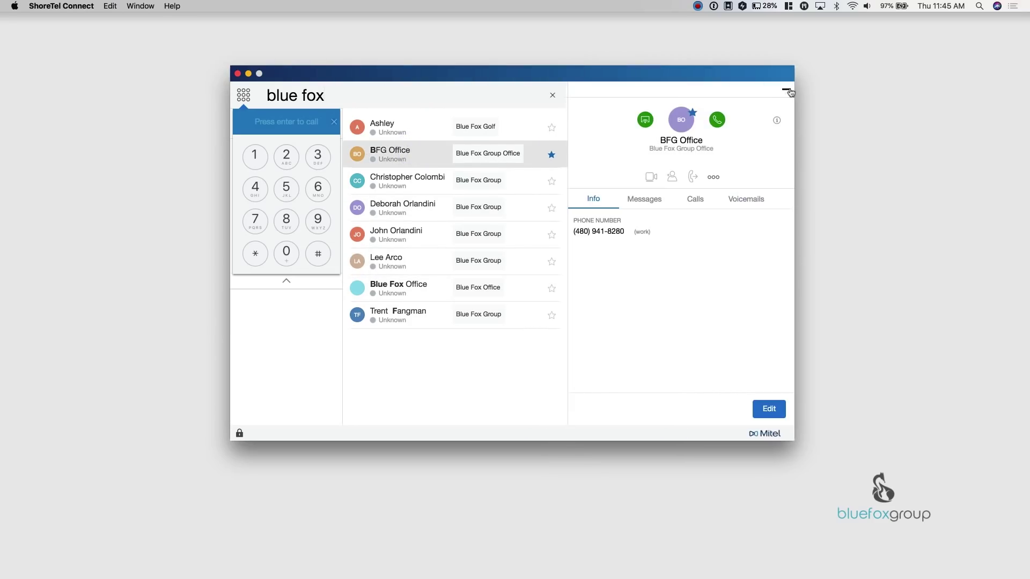
pyautogui.click(790, 88)
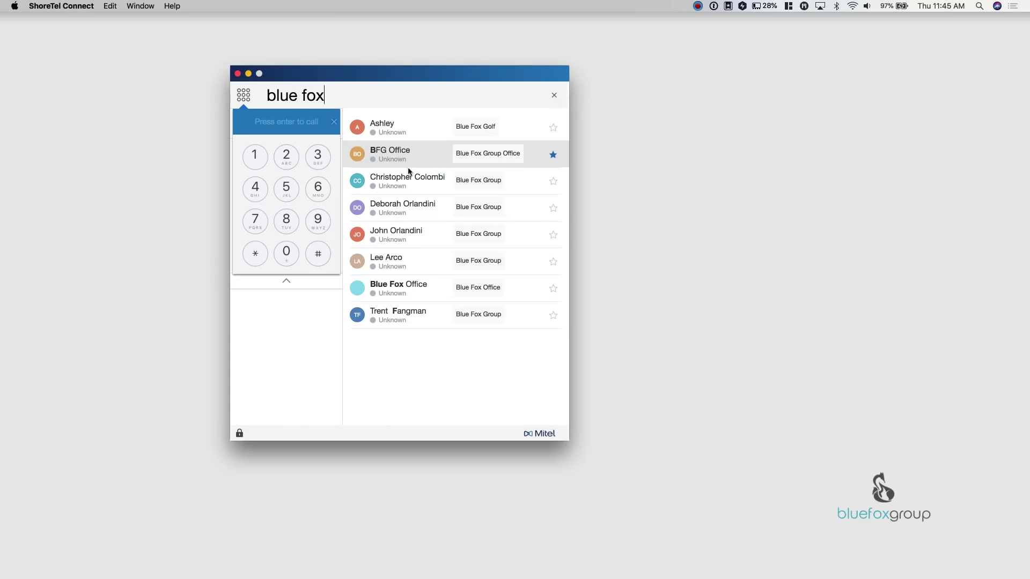
pyautogui.click(392, 149)
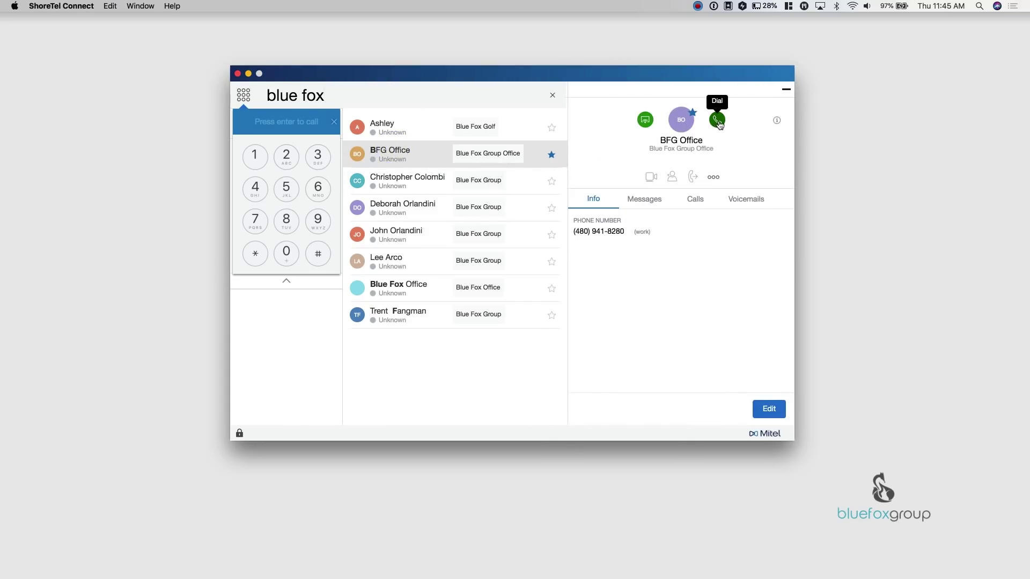
pyautogui.click(785, 89)
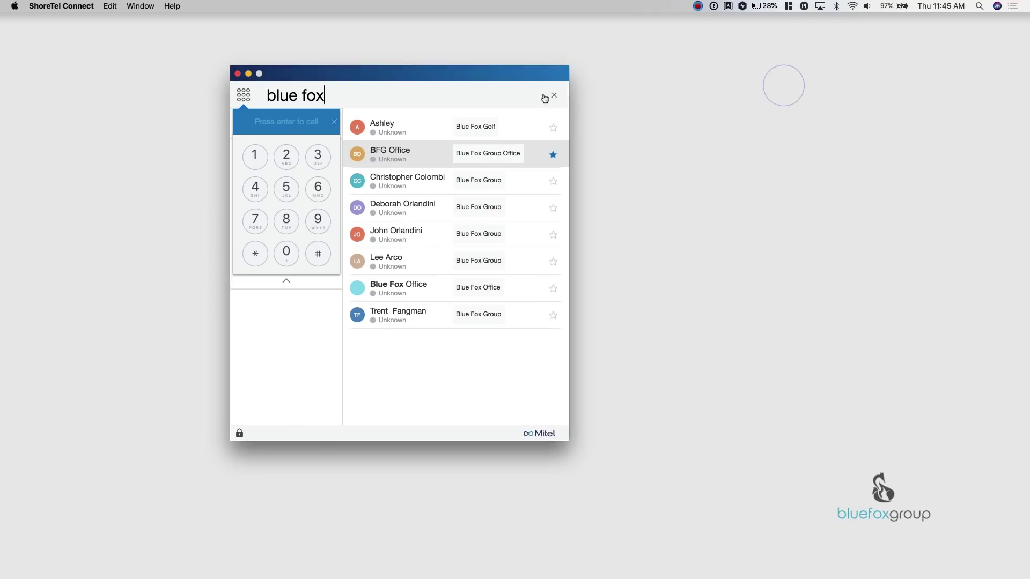
pyautogui.click(553, 95)
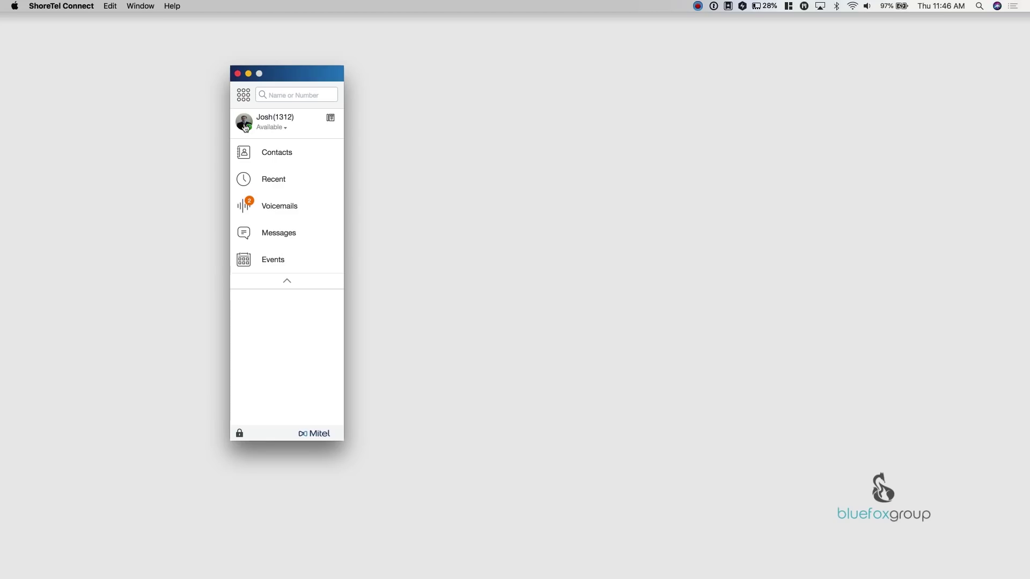
# - Set the availability status to Out of office and add the status note "At Lunch"
pyautogui.click(281, 129)
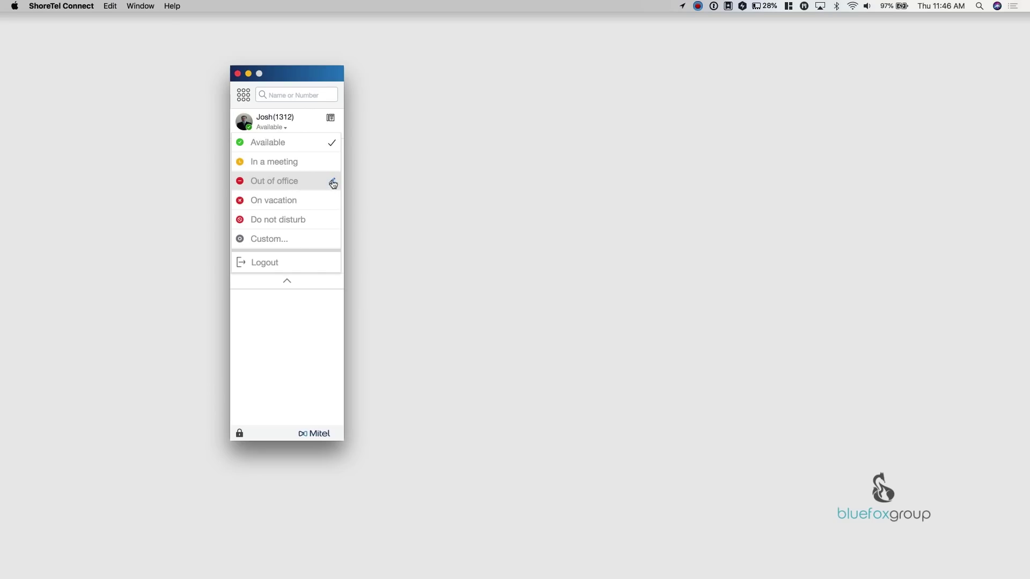
pyautogui.click(282, 182)
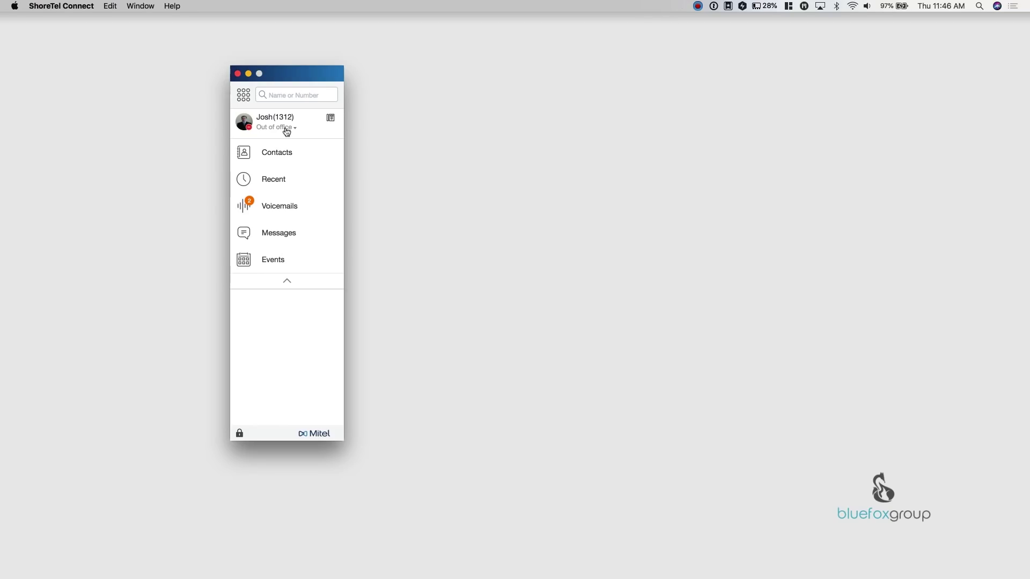
pyautogui.click(287, 128)
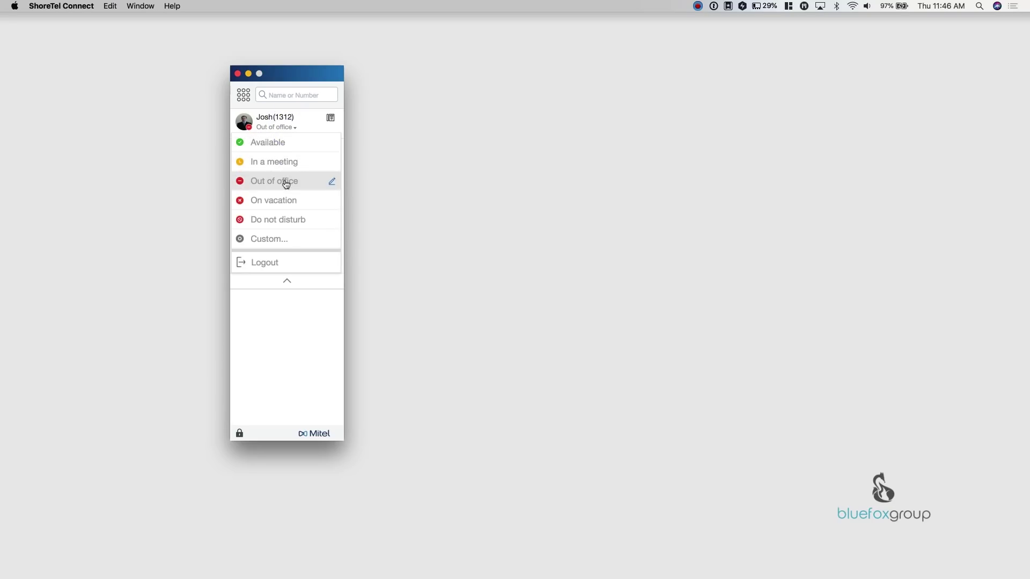
pyautogui.click(333, 182)
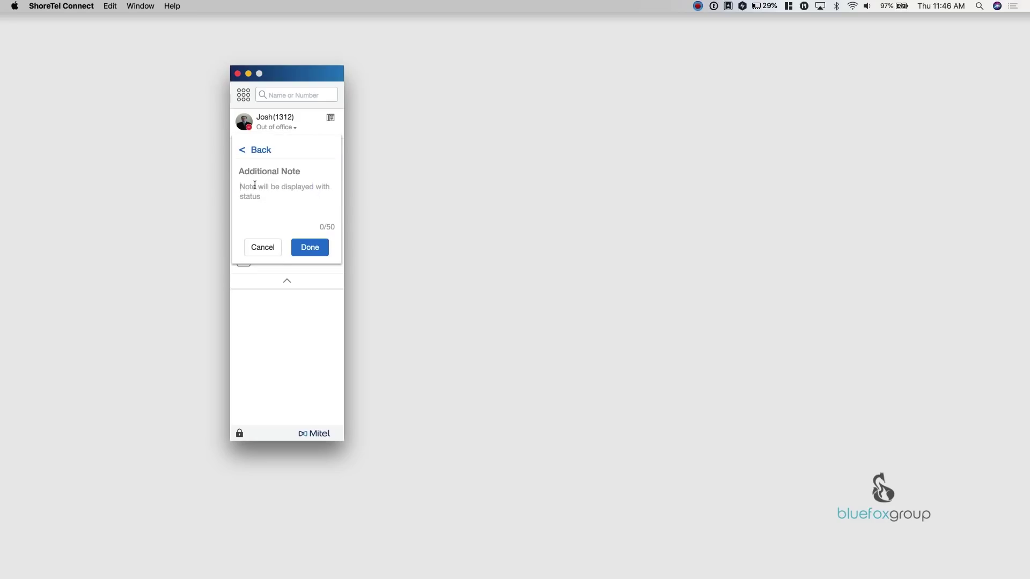
pyautogui.write('At Lunch')
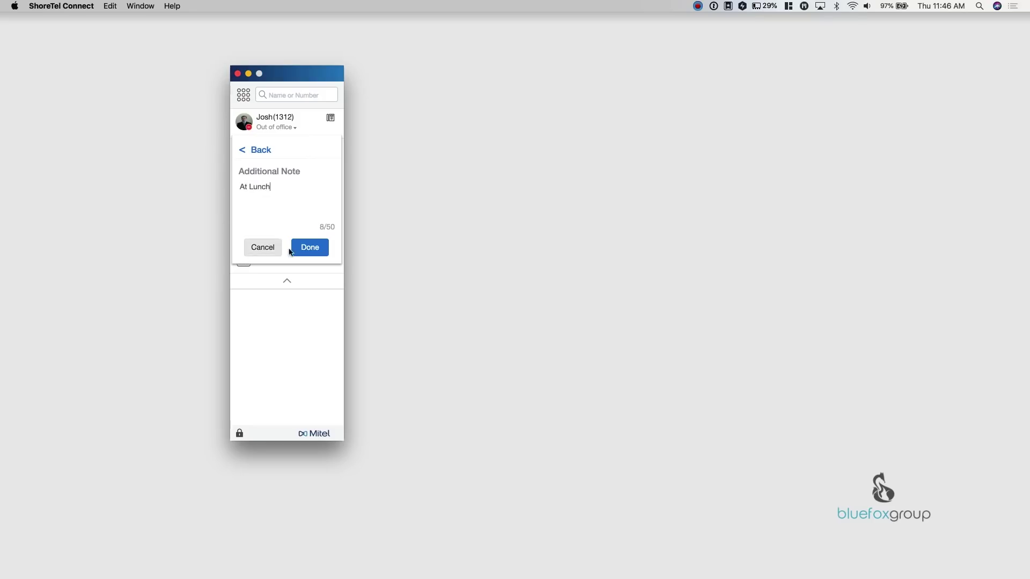
pyautogui.click(311, 248)
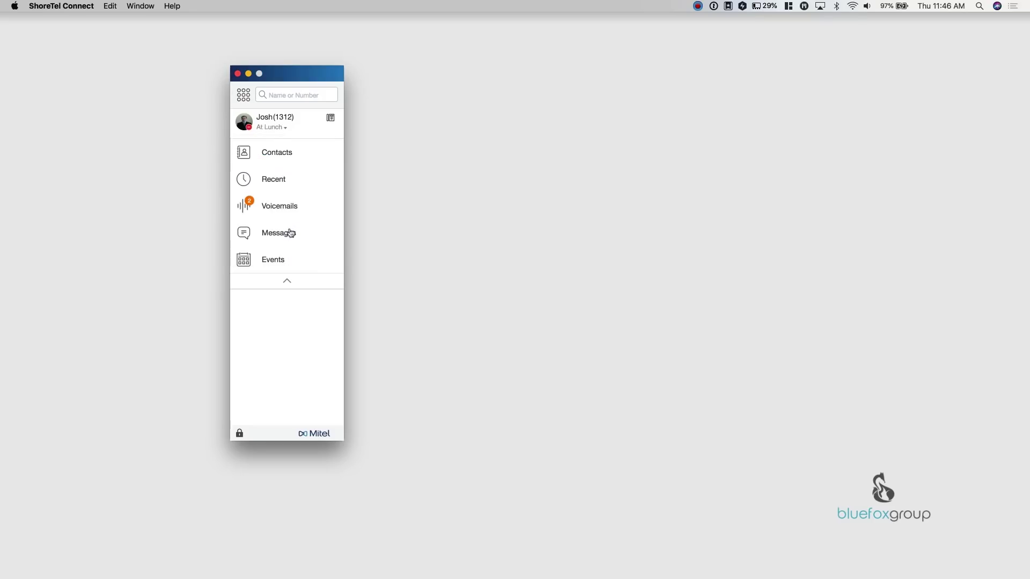
# - Open the profile details and make incoming calls ring the Softphone, keeping the Default audio device
pyautogui.click(270, 117)
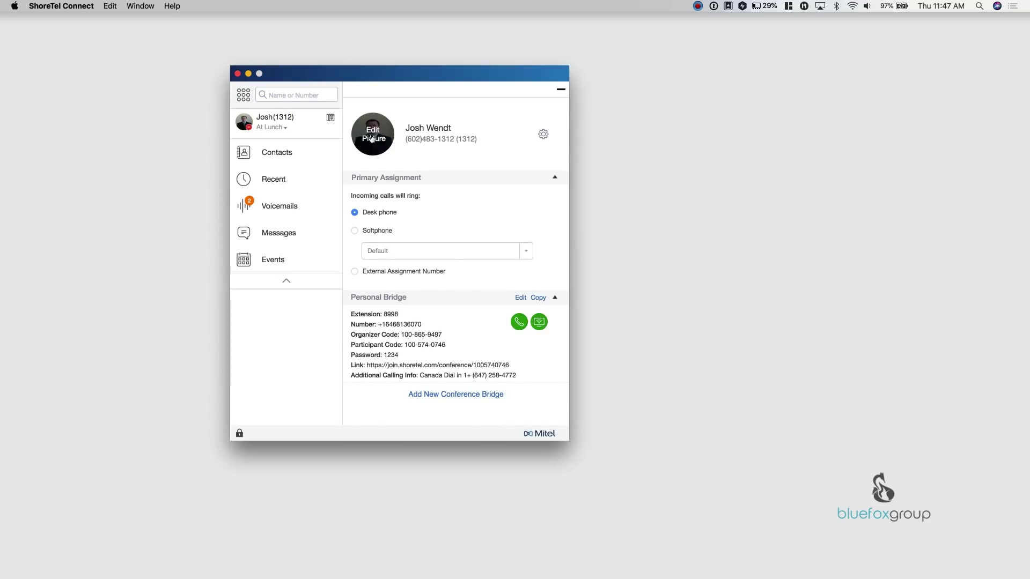
pyautogui.moveTo(375, 140)
pyautogui.click(410, 127)
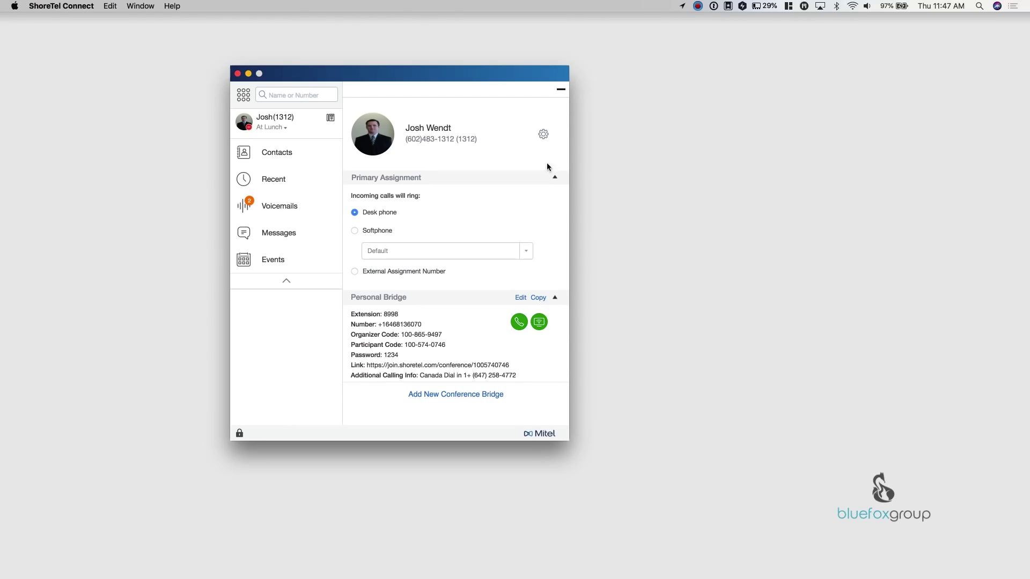
pyautogui.click(543, 135)
pyautogui.click(370, 233)
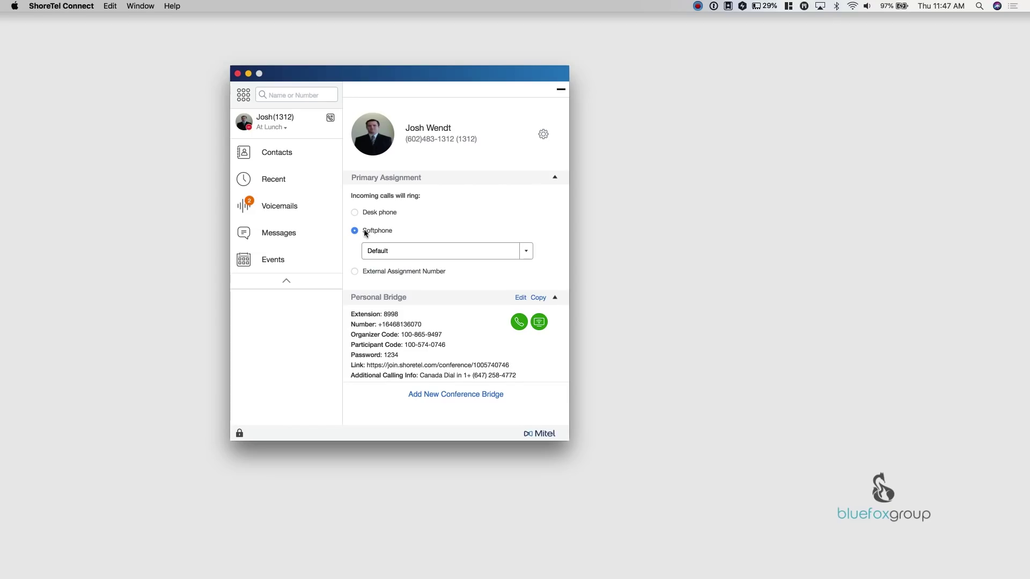
pyautogui.click(391, 250)
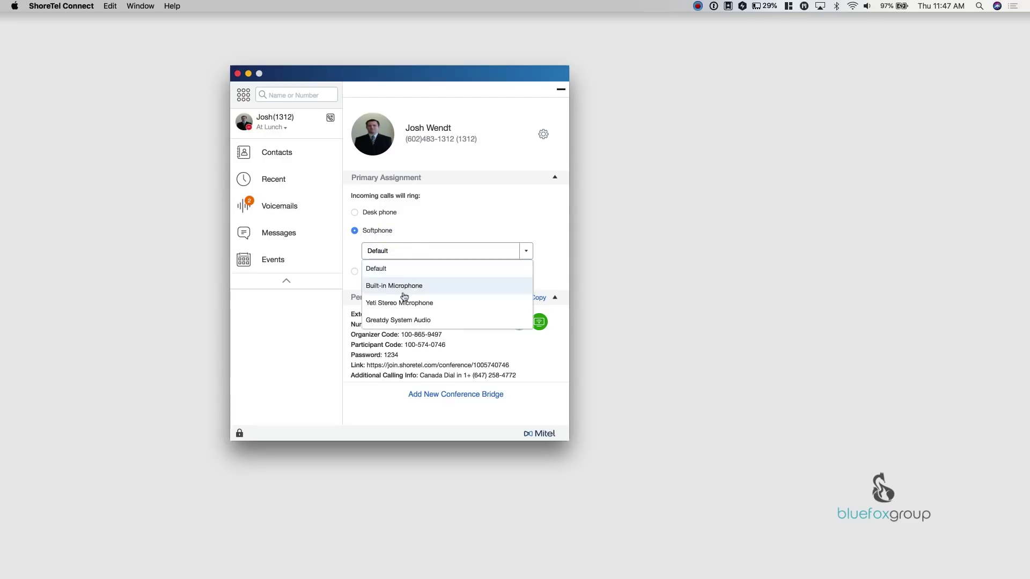
pyautogui.click(422, 238)
# - Examine the connection options for adding an external assignment number, dismiss the form, and review the personal bridge details
pyautogui.click(355, 272)
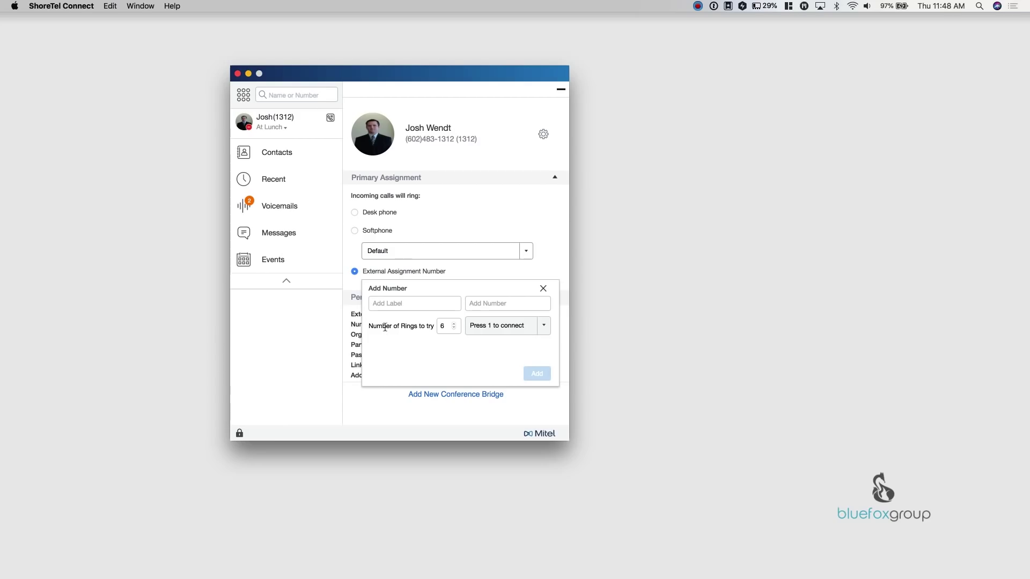
pyautogui.click(386, 322)
pyautogui.click(545, 328)
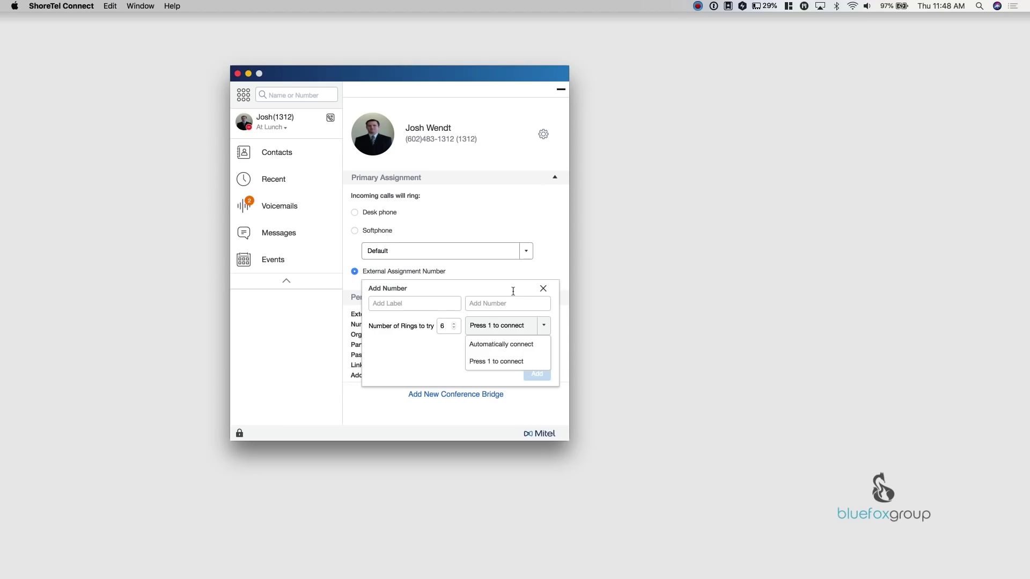
pyautogui.click(542, 289)
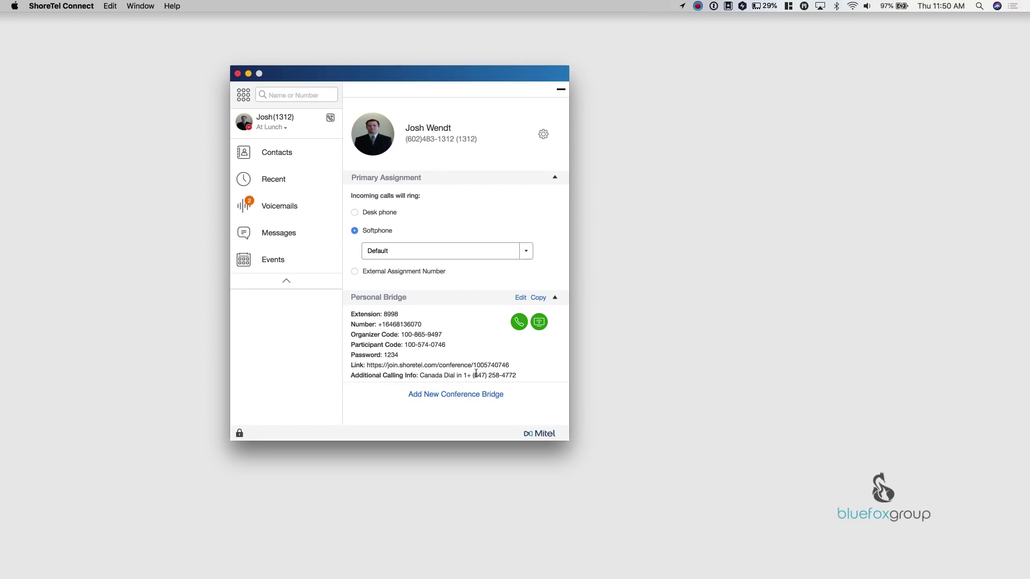
pyautogui.moveTo(517, 374); pyautogui.dragTo(362, 309)
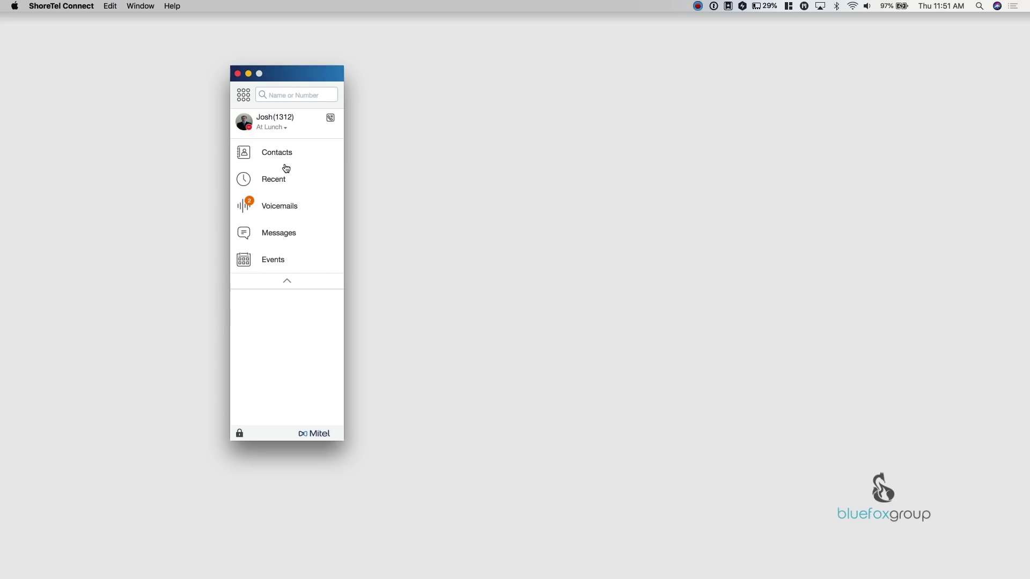
# - Search the directory for "demo" and add Demo Three to the favorite contacts
pyautogui.click(251, 153)
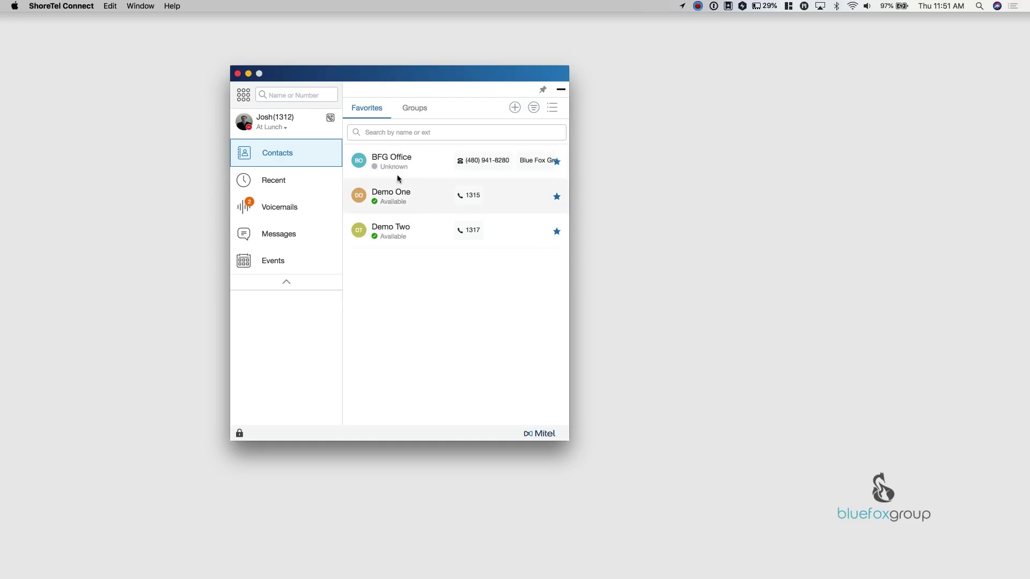
pyautogui.click(289, 93)
pyautogui.write('de')
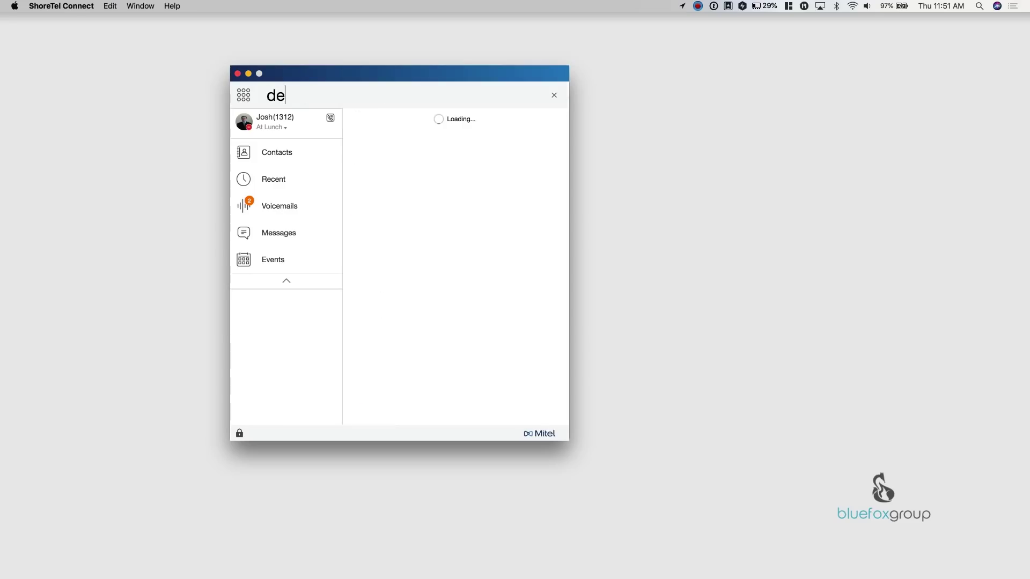
pyautogui.write('mo')
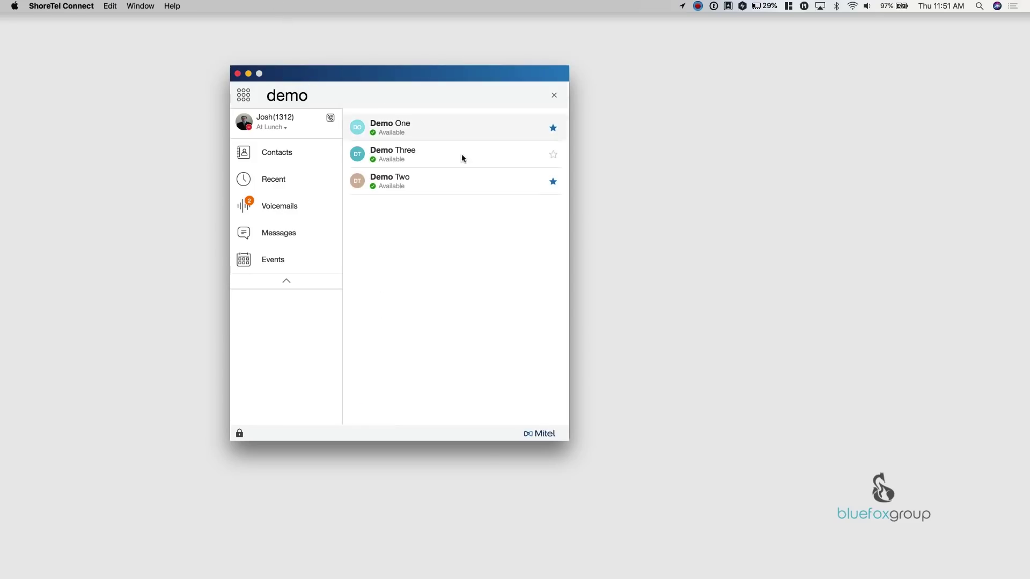
pyautogui.click(553, 156)
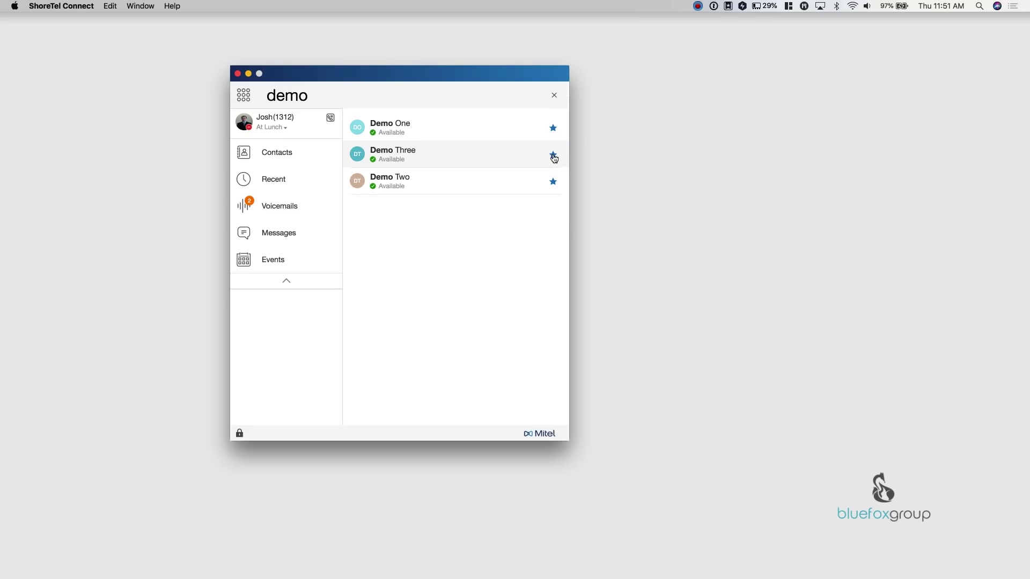
# - Open the favorite contacts, check the BFG Office presence information, and switch the contact list to Compact View
pyautogui.click(265, 152)
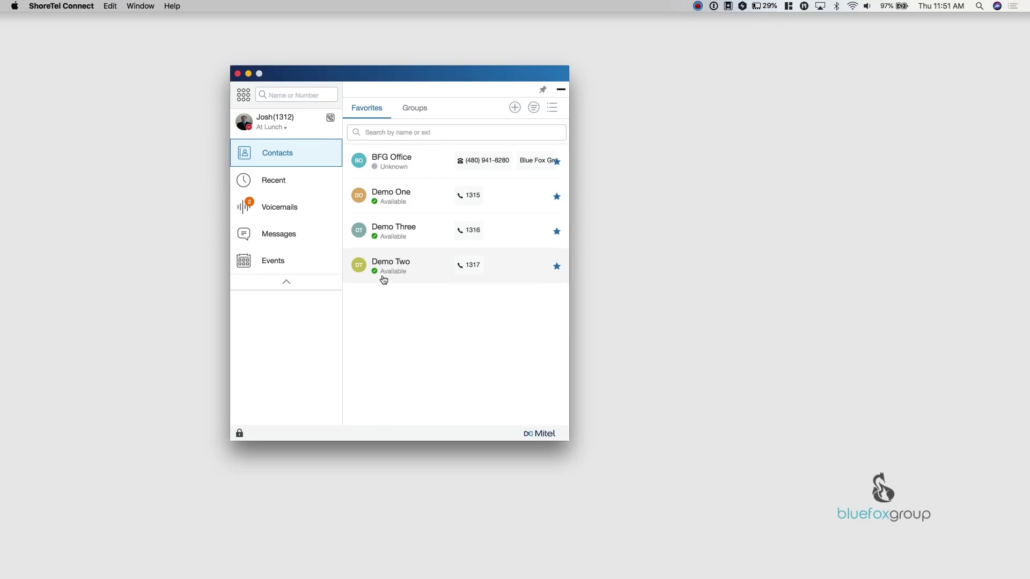
pyautogui.moveTo(383, 279)
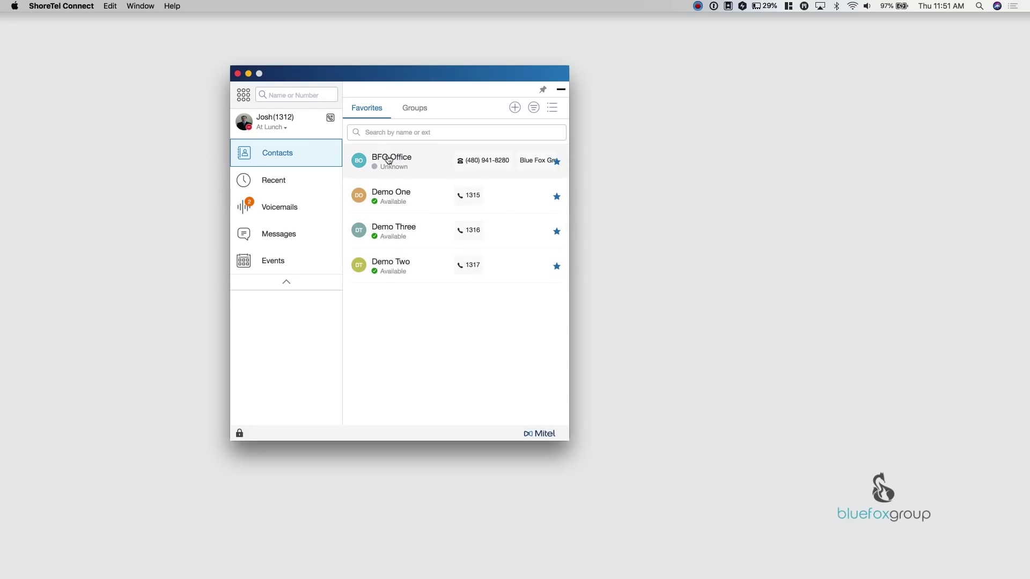
pyautogui.moveTo(390, 172)
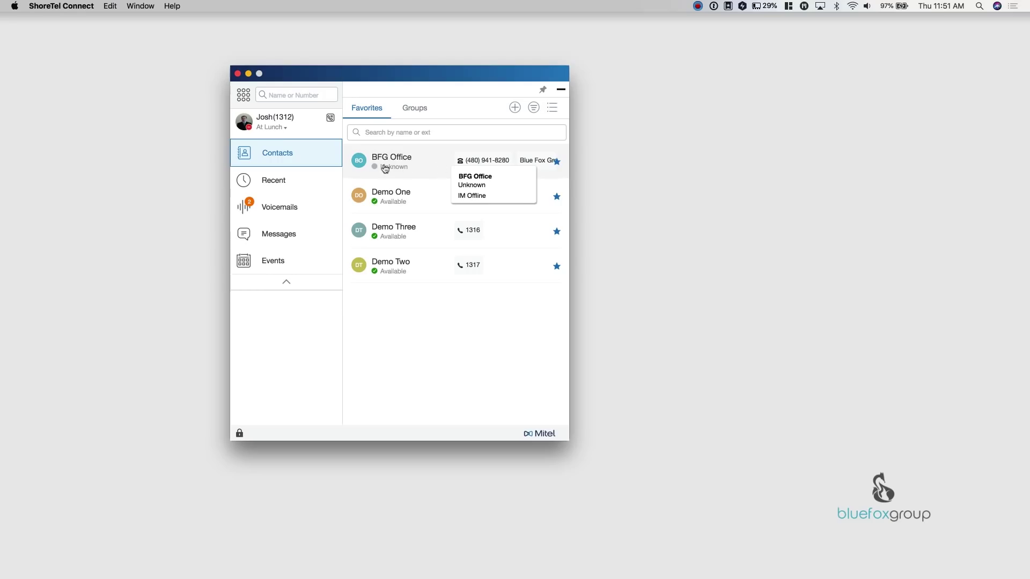
pyautogui.moveTo(489, 164)
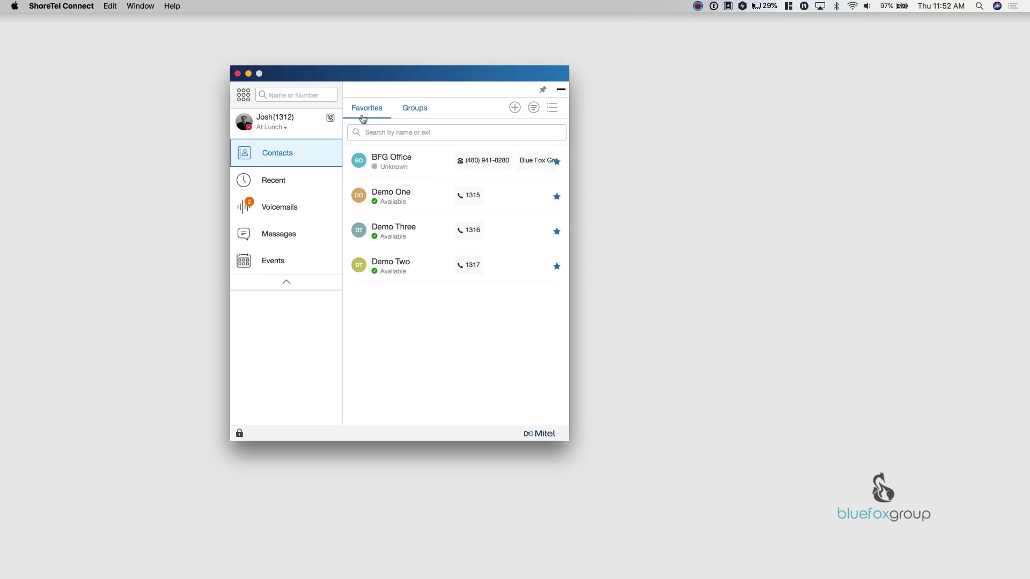
pyautogui.click(552, 108)
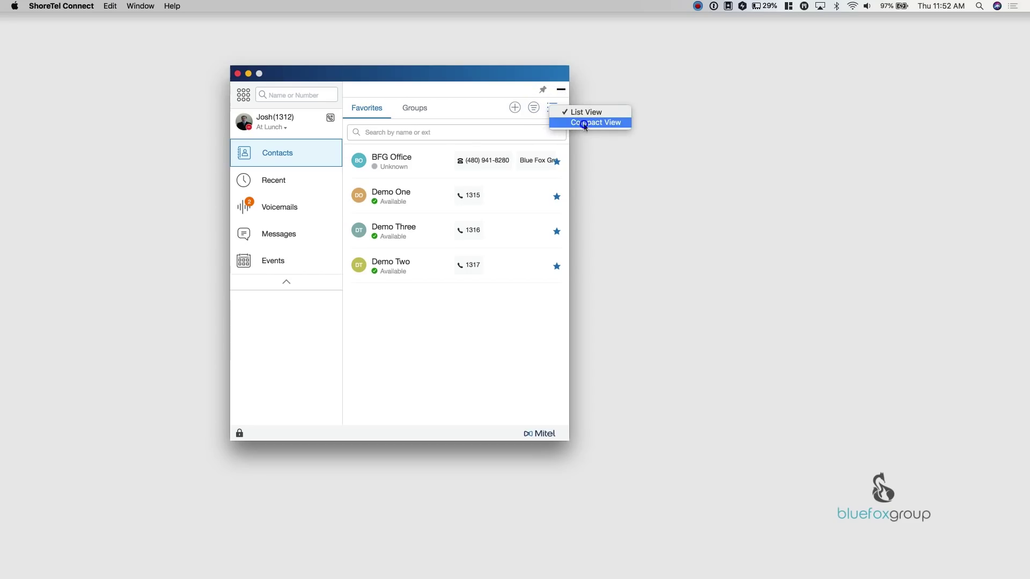
pyautogui.click(584, 123)
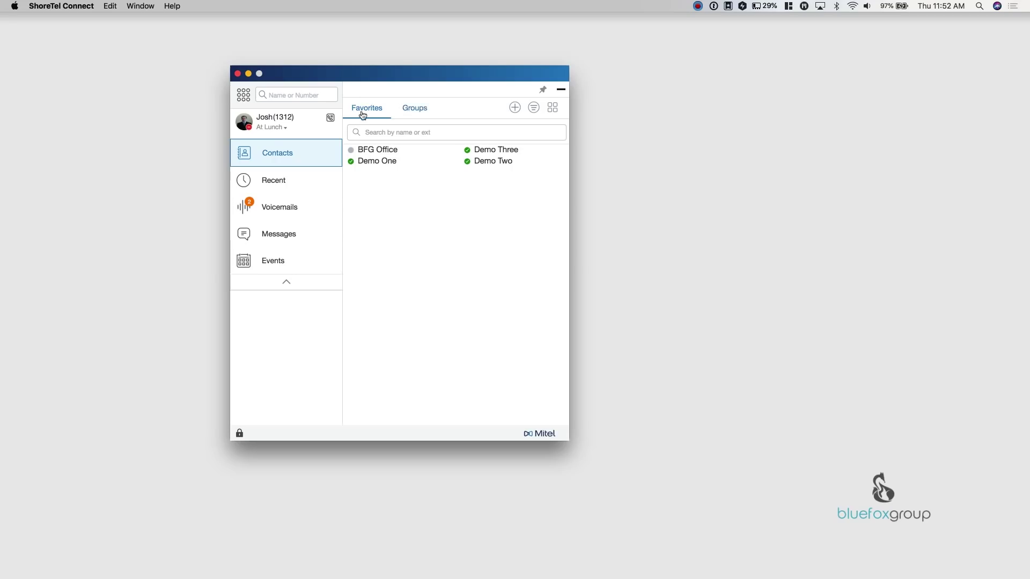
# - Open the contact groups and review the chat, meeting and voicemail options of the All Contacts group, closing the panels when done
pyautogui.click(417, 107)
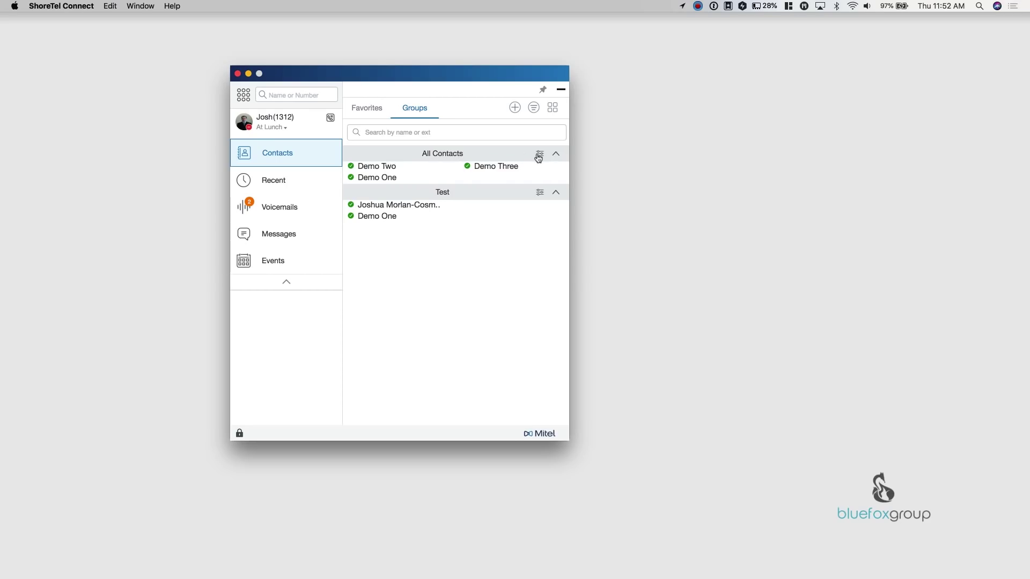
pyautogui.click(501, 152)
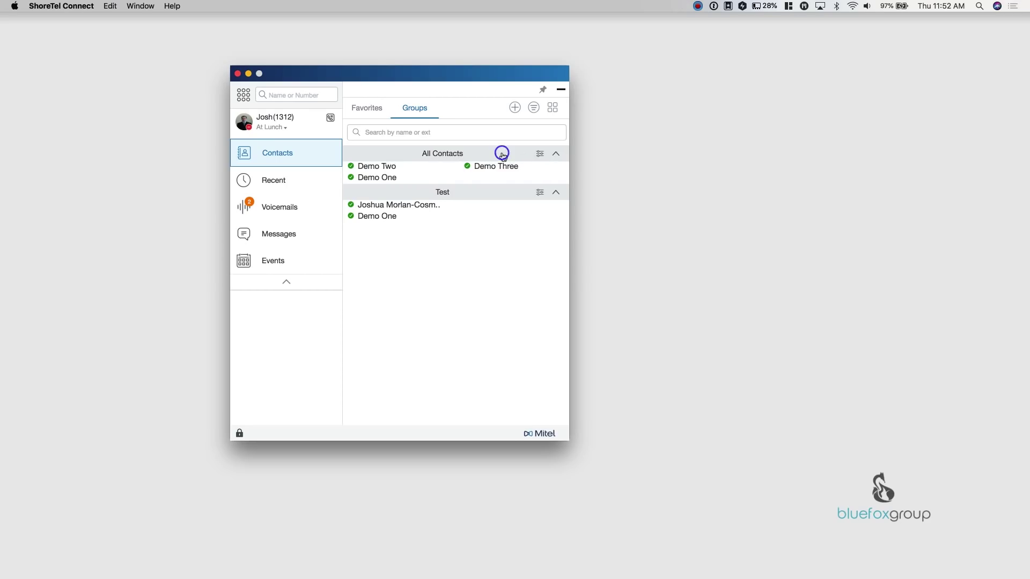
pyautogui.click(541, 155)
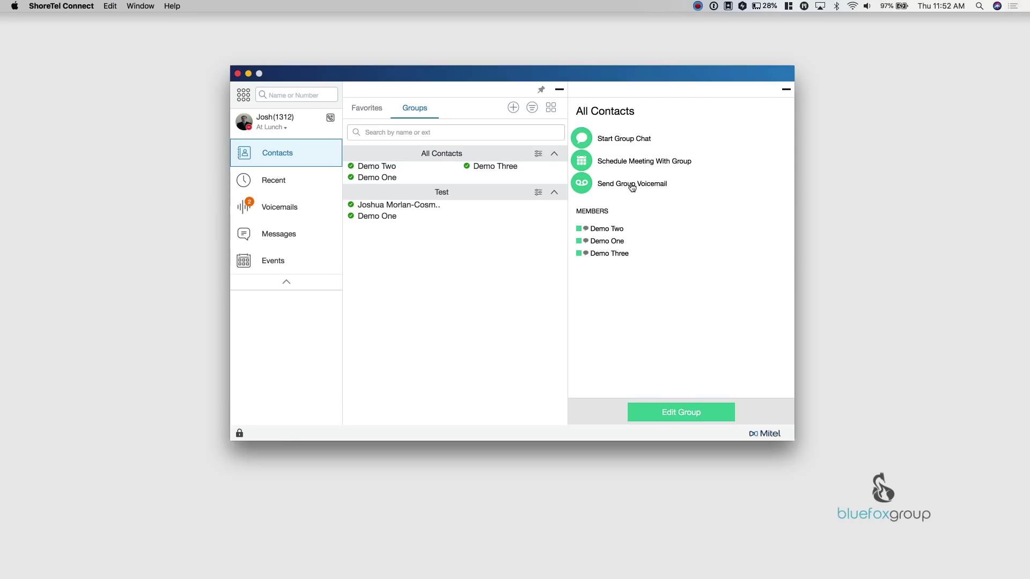
pyautogui.click(786, 89)
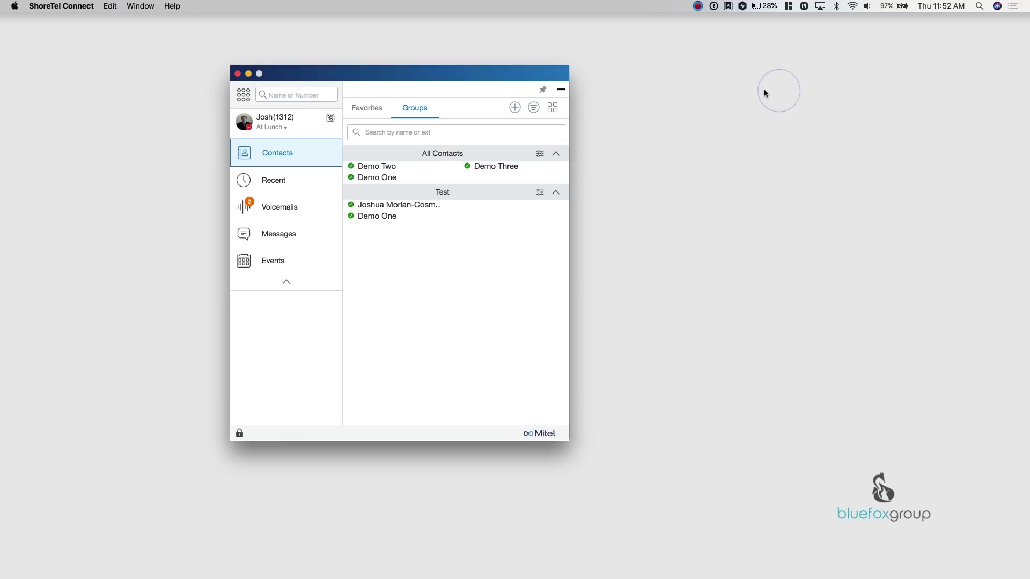
pyautogui.click(560, 90)
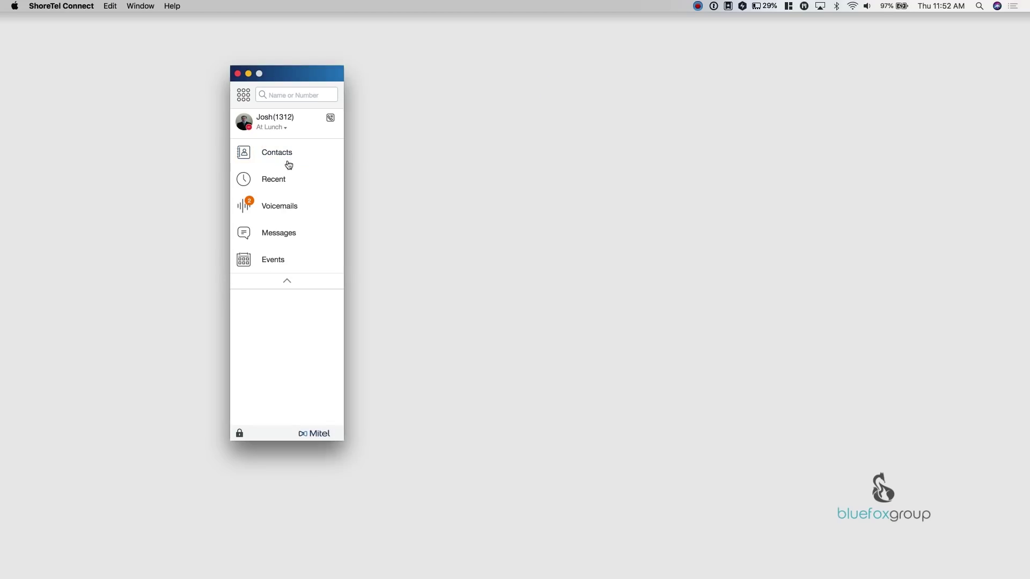
# - Open the recent calls, check the missed calls, and look through the full call history down to the oldest entries
pyautogui.click(247, 182)
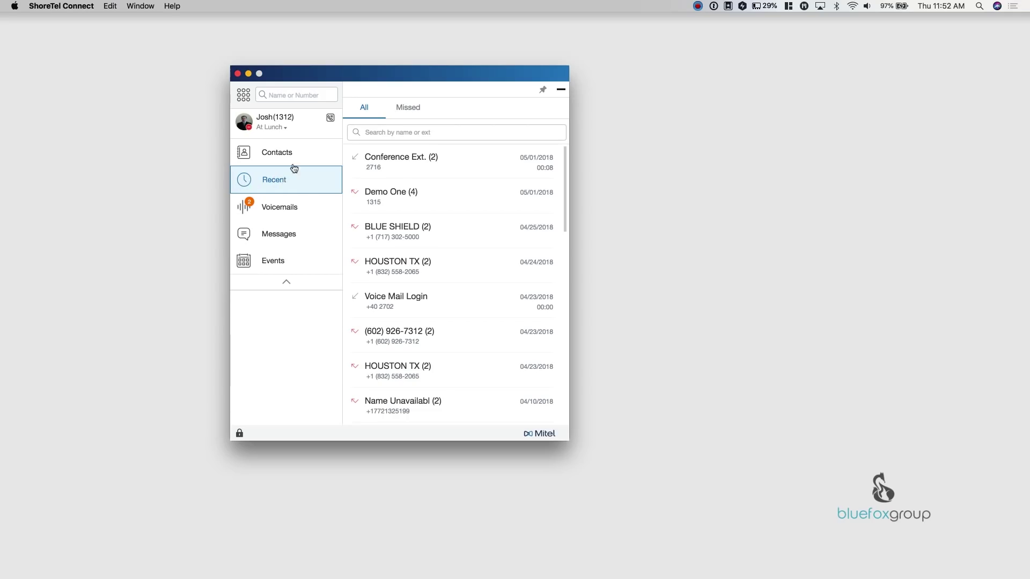
pyautogui.click(405, 107)
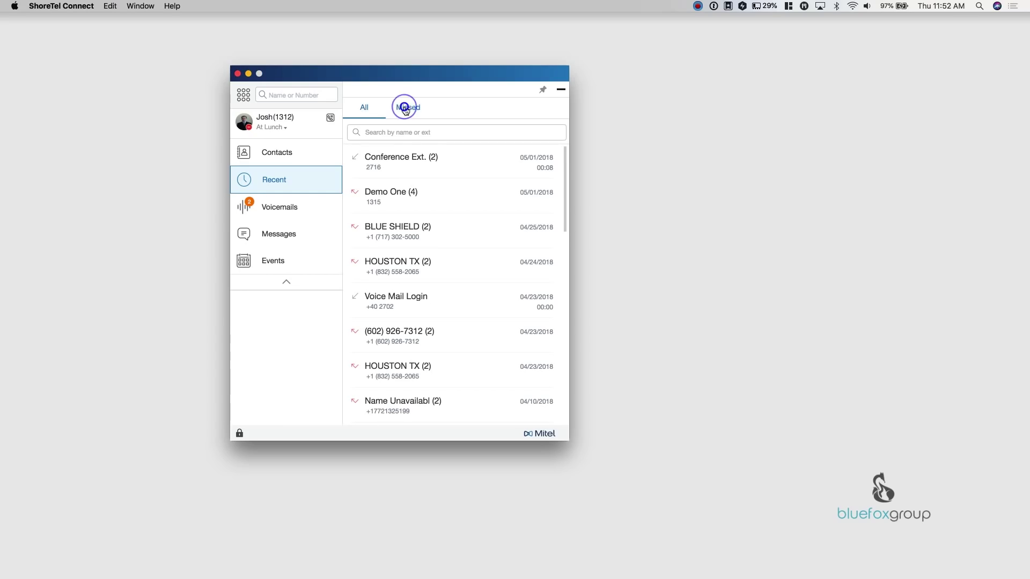
pyautogui.click(366, 109)
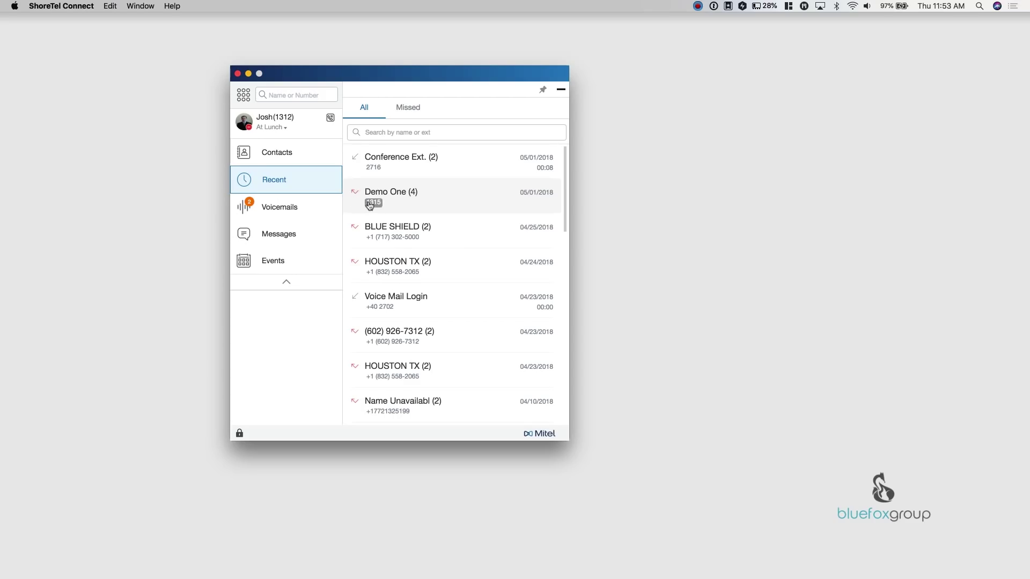
pyautogui.scroll(-8, 370, 206)
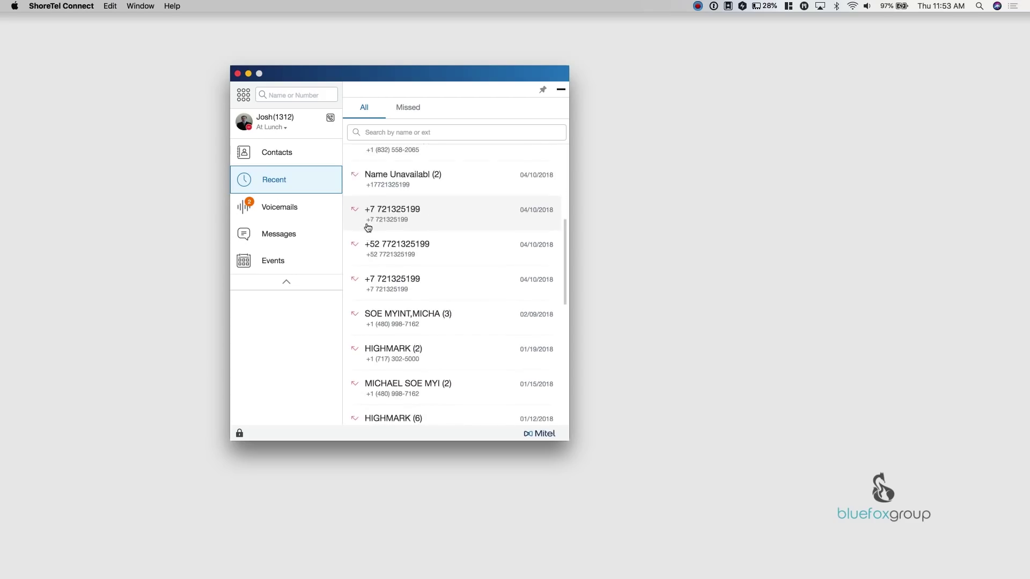
pyautogui.scroll(-15, 368, 228)
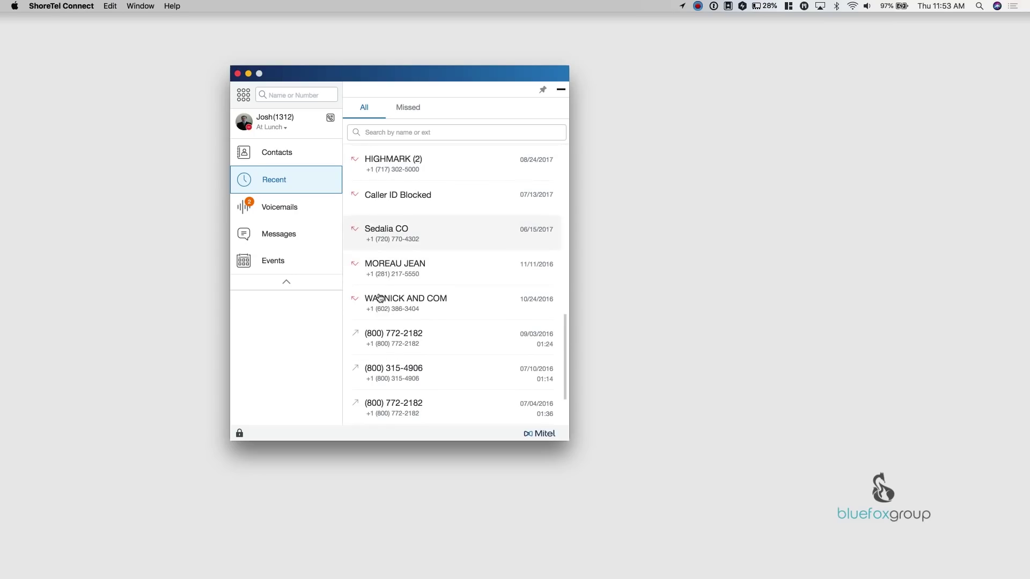
pyautogui.scroll(20, 395, 209)
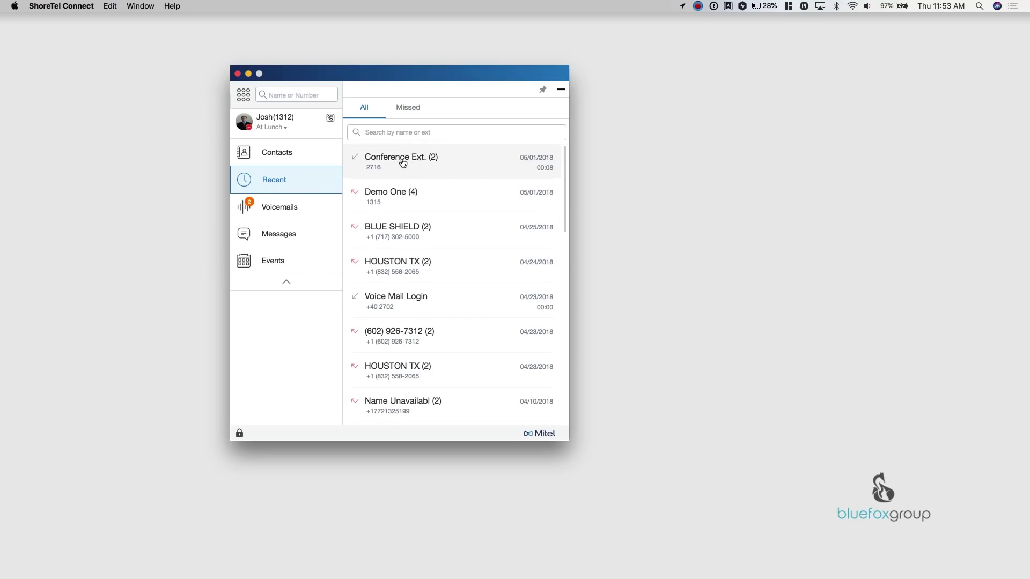
# - View the Conference Ext. call entry, open Demo One's entry, and choose Alert When Available among that contact's further options
pyautogui.click(400, 164)
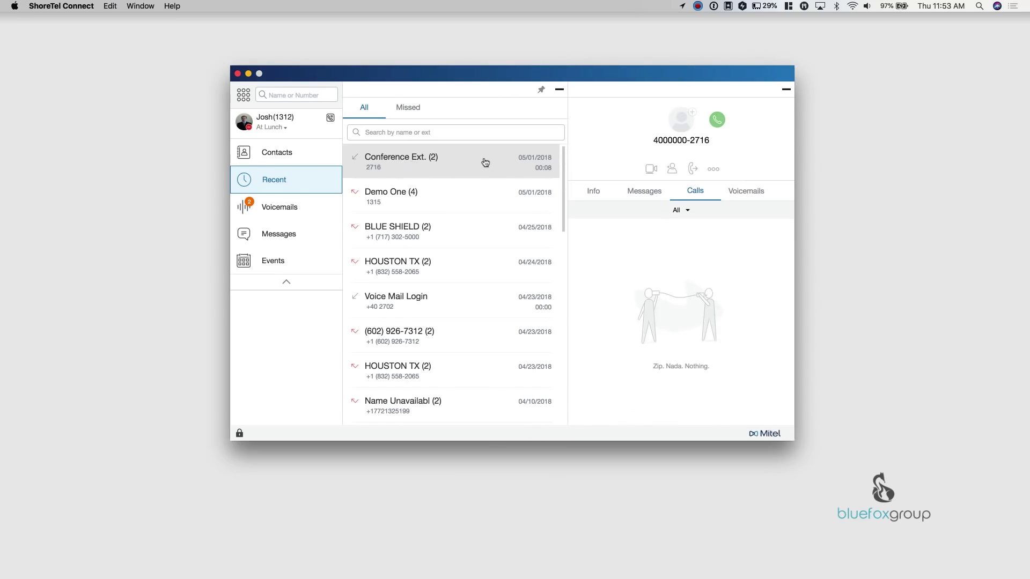
pyautogui.click(396, 192)
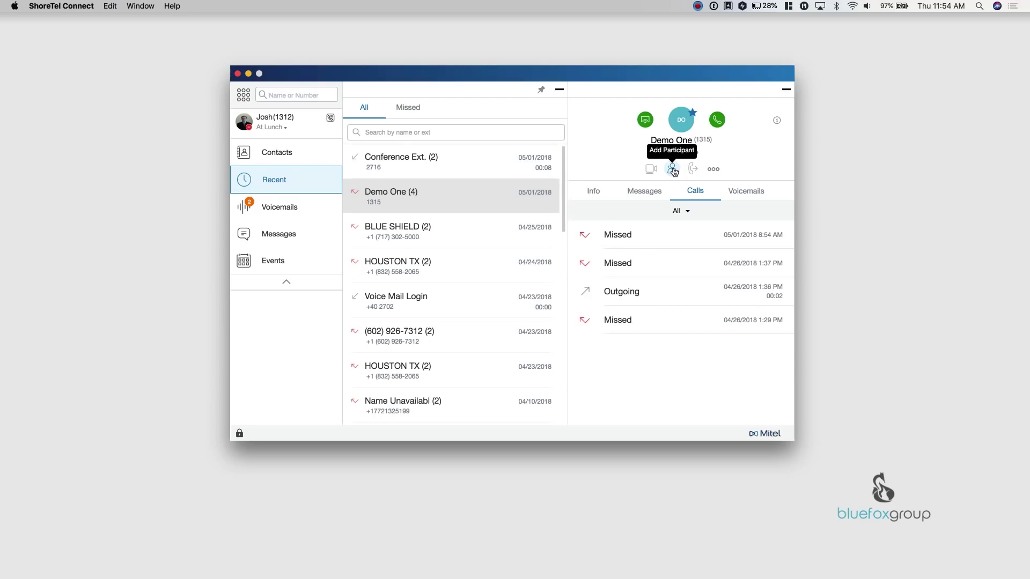
pyautogui.click(672, 170)
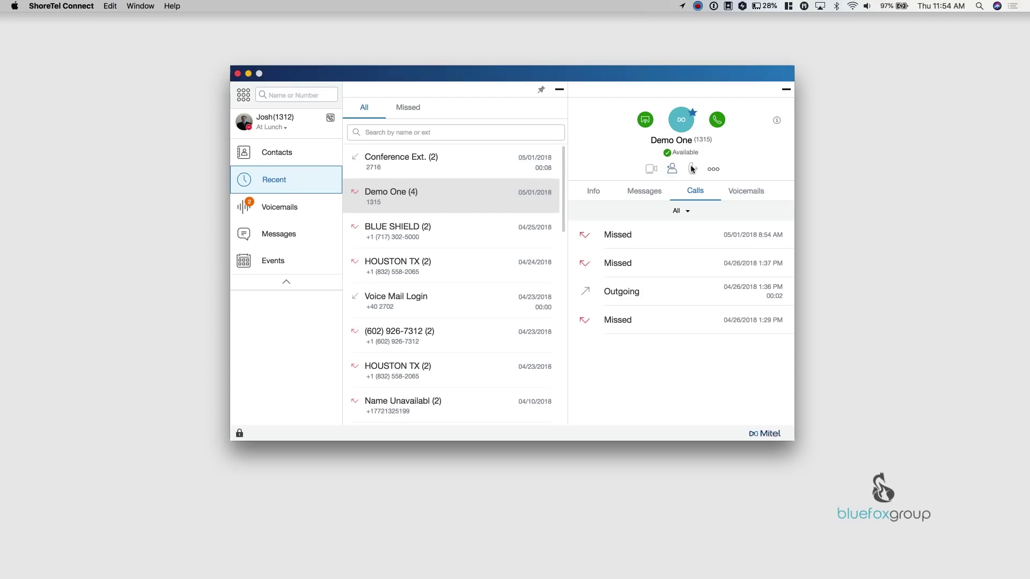
pyautogui.click(714, 170)
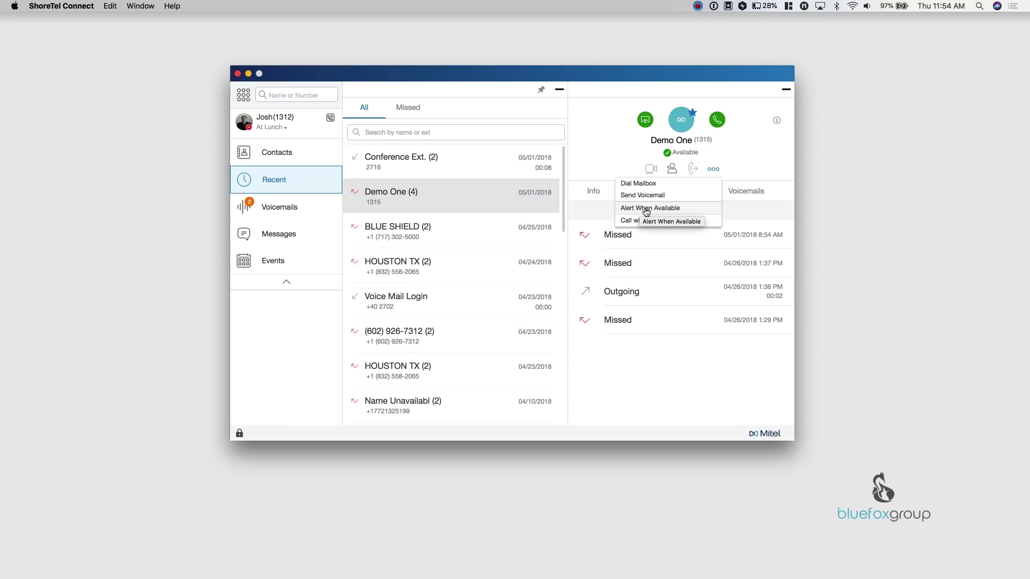
pyautogui.click(647, 208)
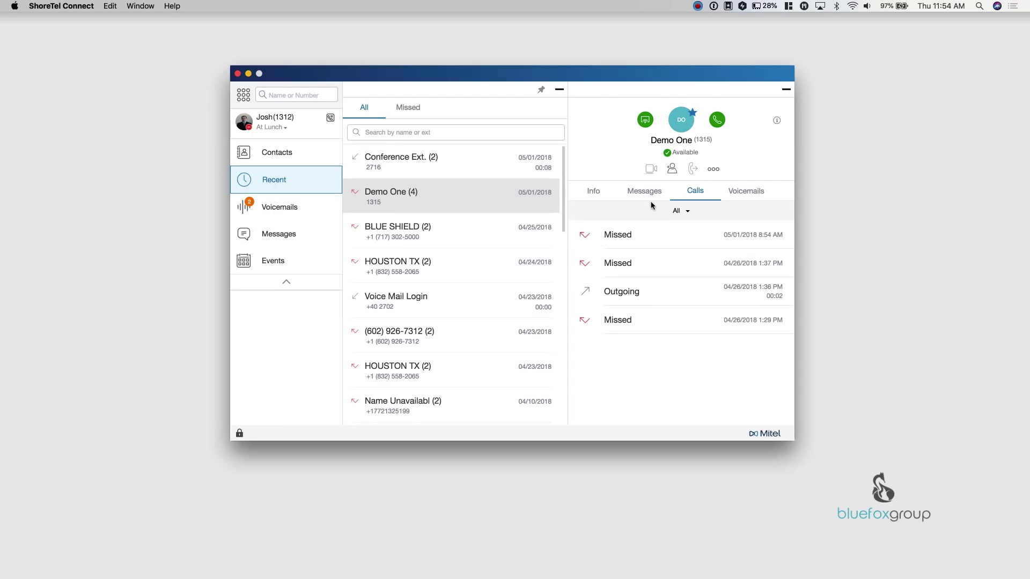
# - Review Demo One's info, messages, calls and voicemails, and close the contact details
pyautogui.click(592, 193)
pyautogui.click(652, 193)
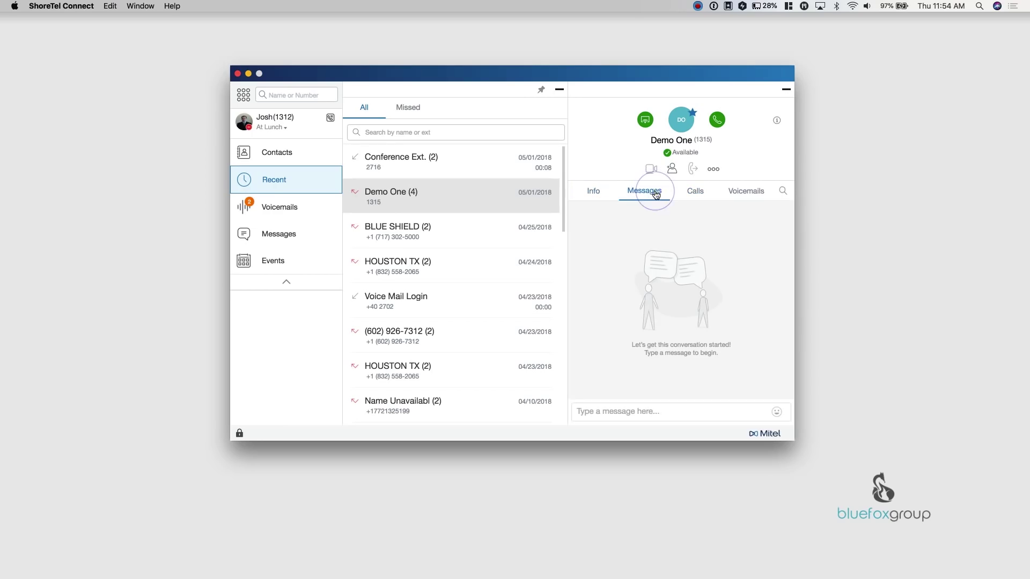
pyautogui.click(698, 191)
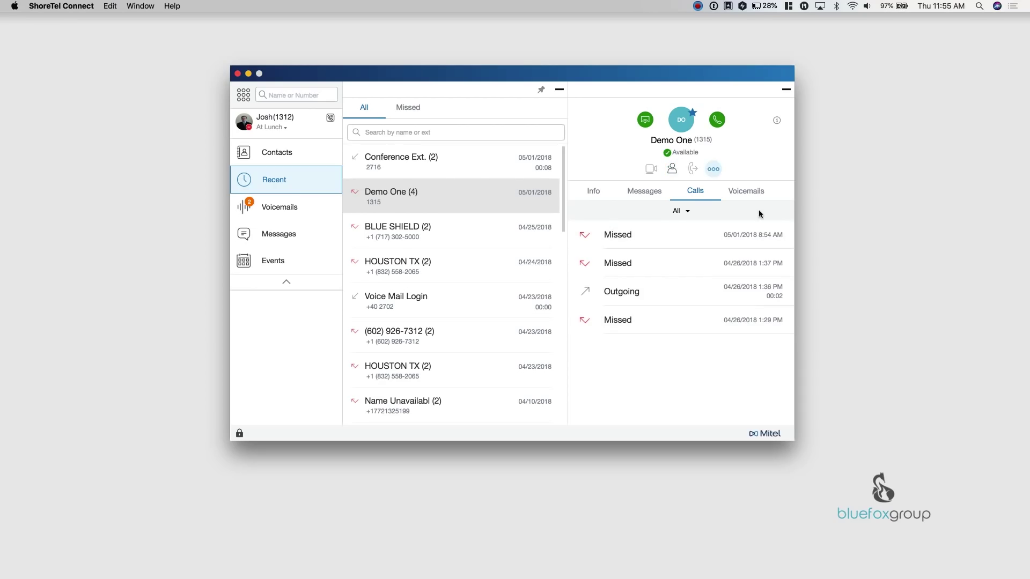
pyautogui.click(746, 192)
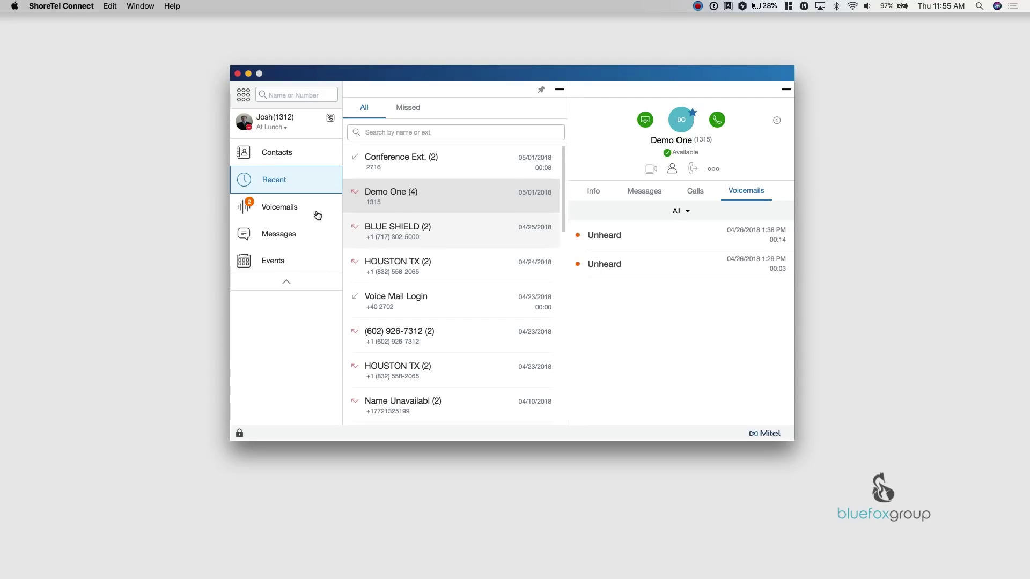
pyautogui.click(784, 94)
# - Open Demo One's April 26, 2018, 1:38 PM voicemail and toggle its playback to the deskphone and back to the computer speakers
pyautogui.click(286, 211)
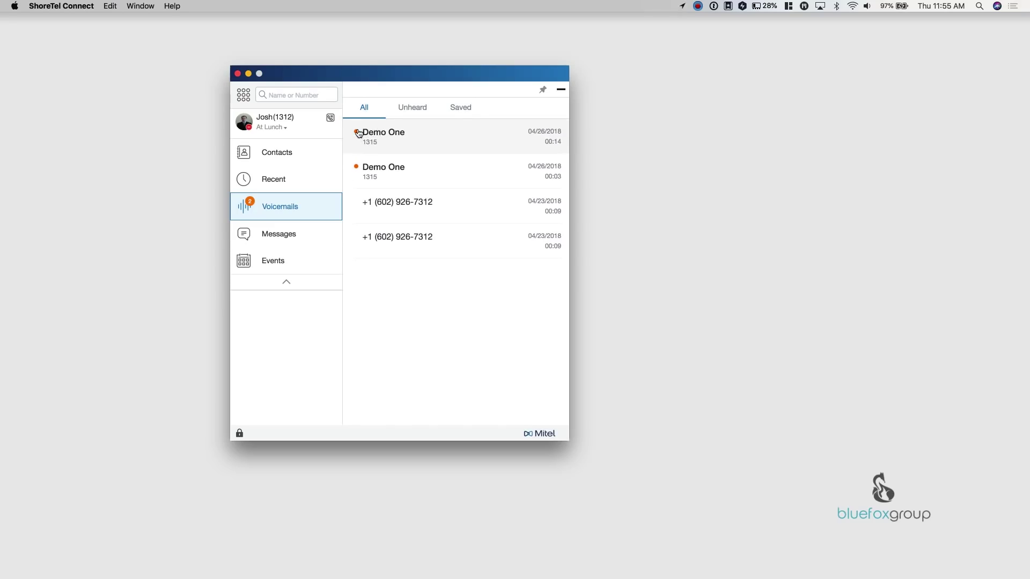
pyautogui.click(436, 136)
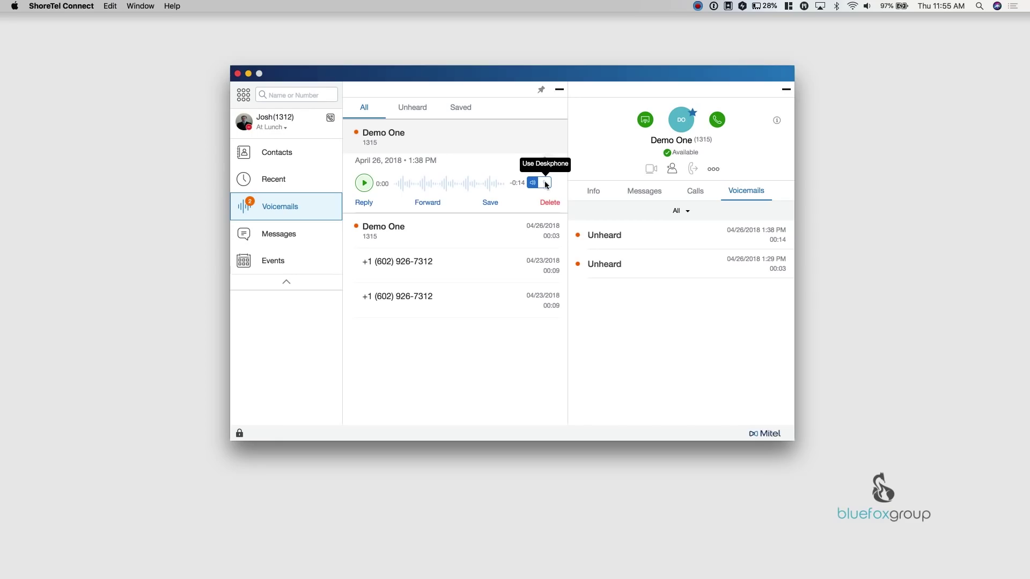
pyautogui.click(543, 184)
pyautogui.click(542, 185)
pyautogui.click(532, 183)
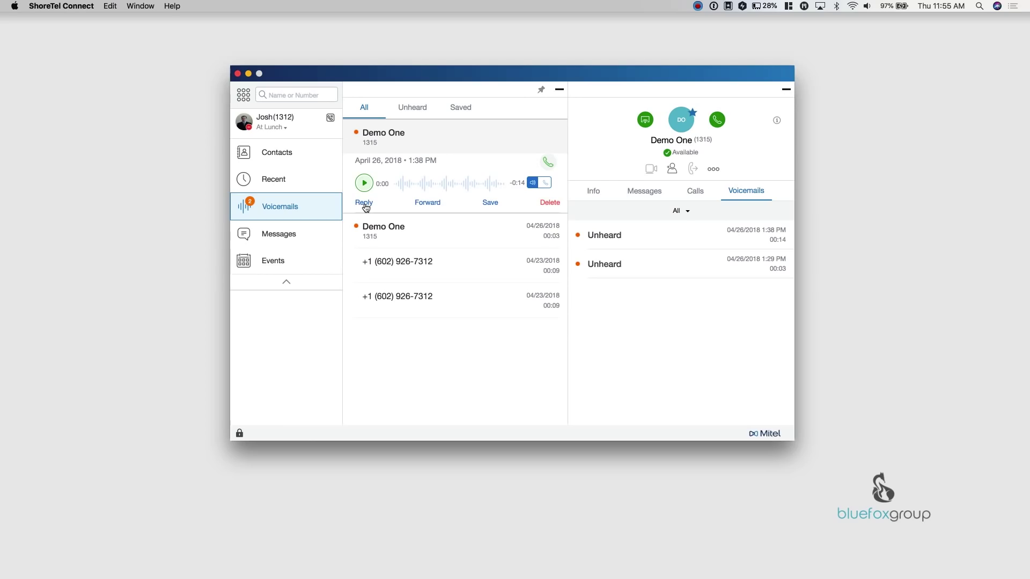
# - Forward the open voicemail to Demo Two, found by searching for "demo", and collapse the voicemail panels
pyautogui.click(429, 204)
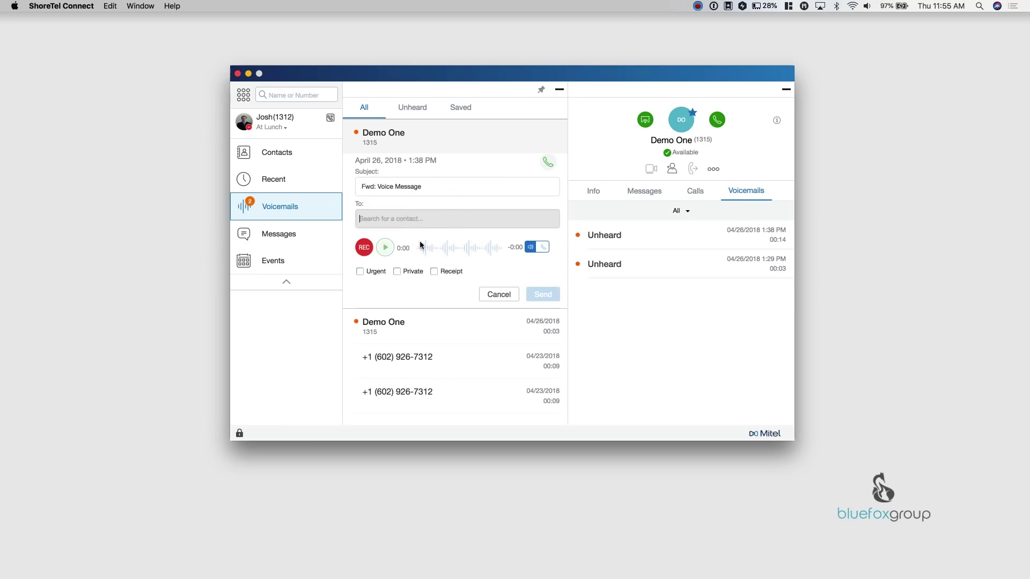
pyautogui.click(377, 219)
pyautogui.write('demo')
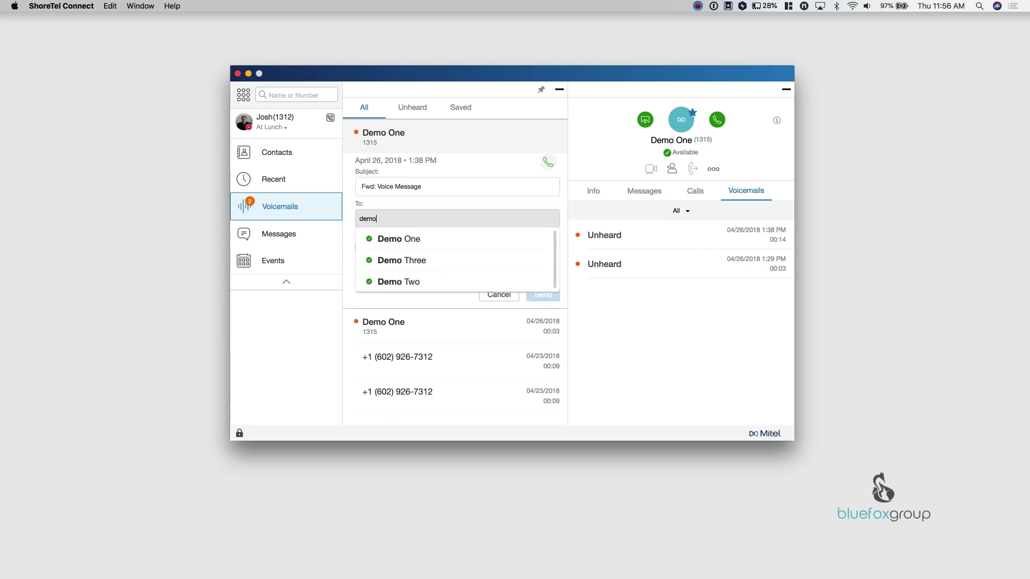
pyautogui.click(408, 280)
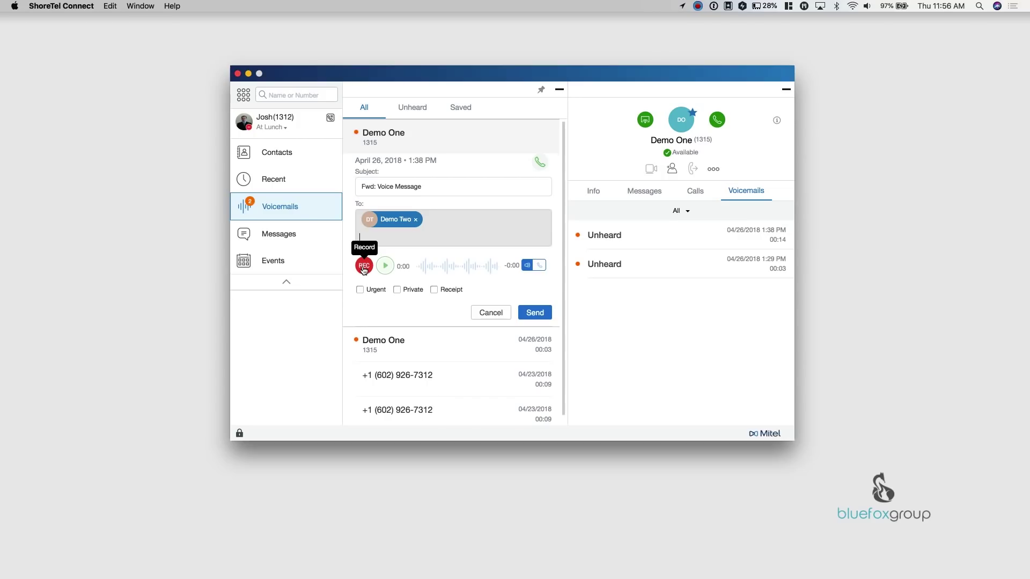
pyautogui.click(541, 315)
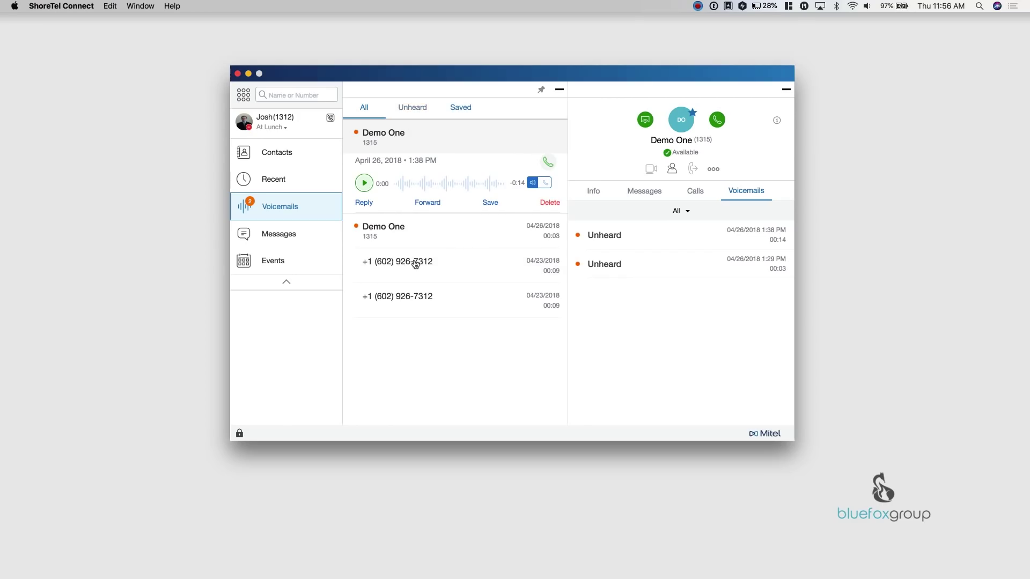
pyautogui.click(786, 89)
pyautogui.click(560, 90)
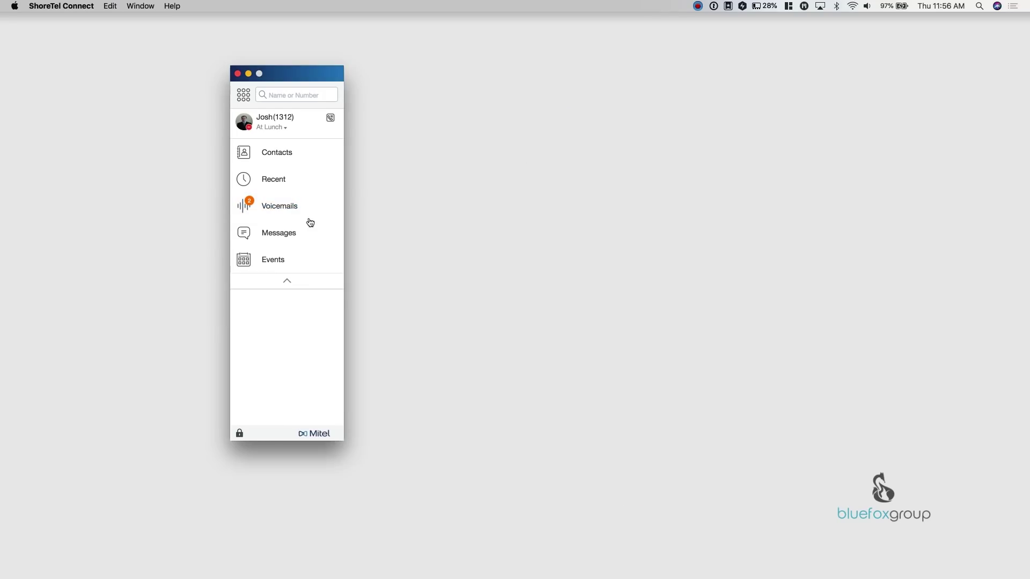
# - Open the message conversation with Demo One and send the message "Hello"
pyautogui.click(282, 232)
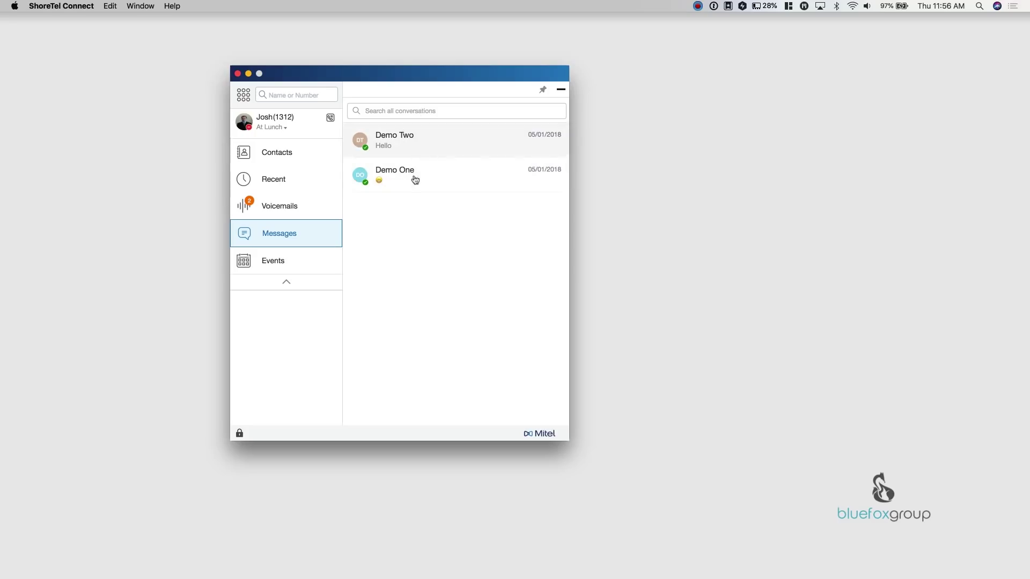
pyautogui.click(422, 171)
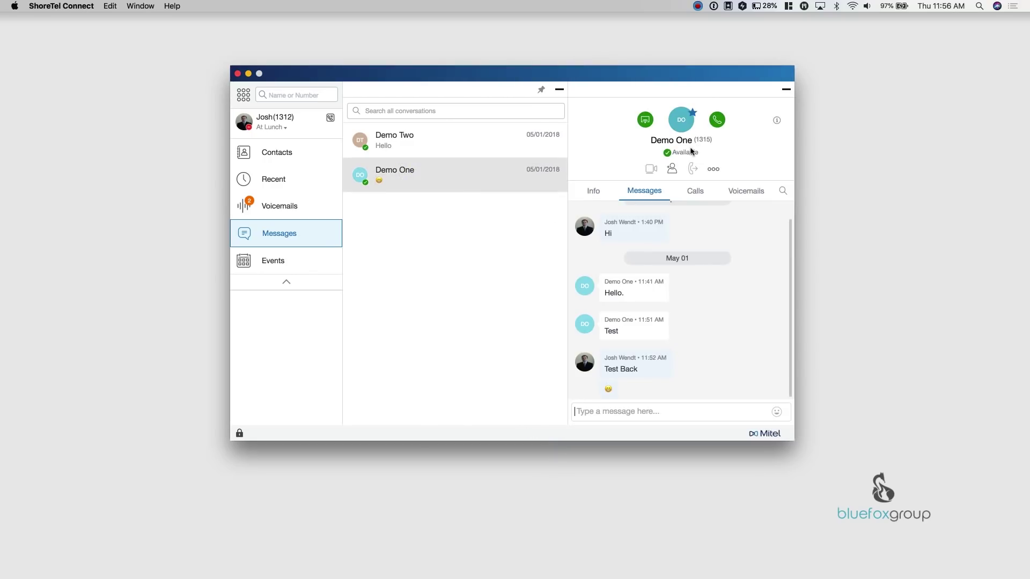
pyautogui.click(649, 411)
pyautogui.write('Hello vis')
pyautogui.press('BackSpace')
pyautogui.press('BackSpace')
pyautogui.press('BackSpace')
pyautogui.press('Return')
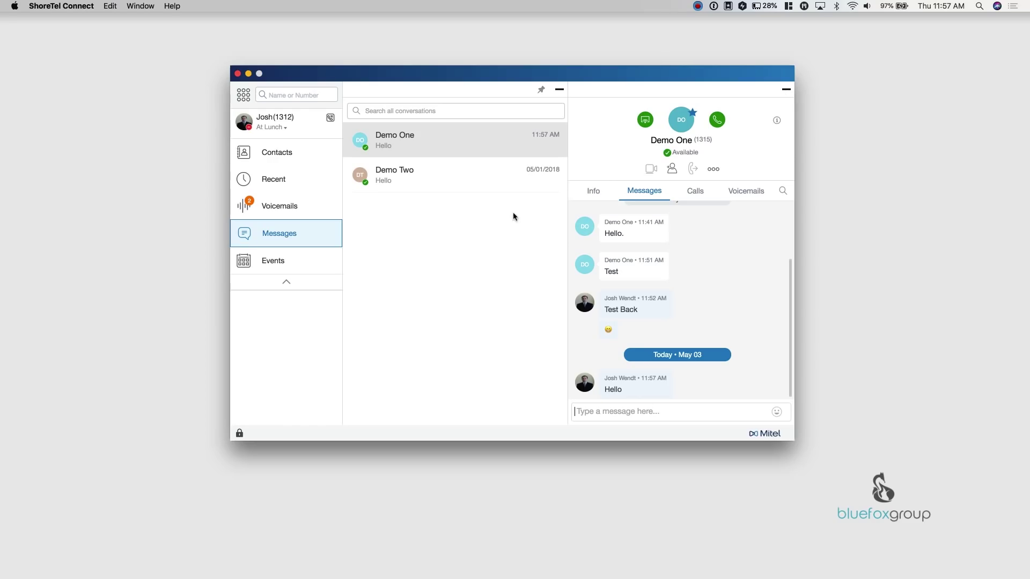
pyautogui.click(425, 255)
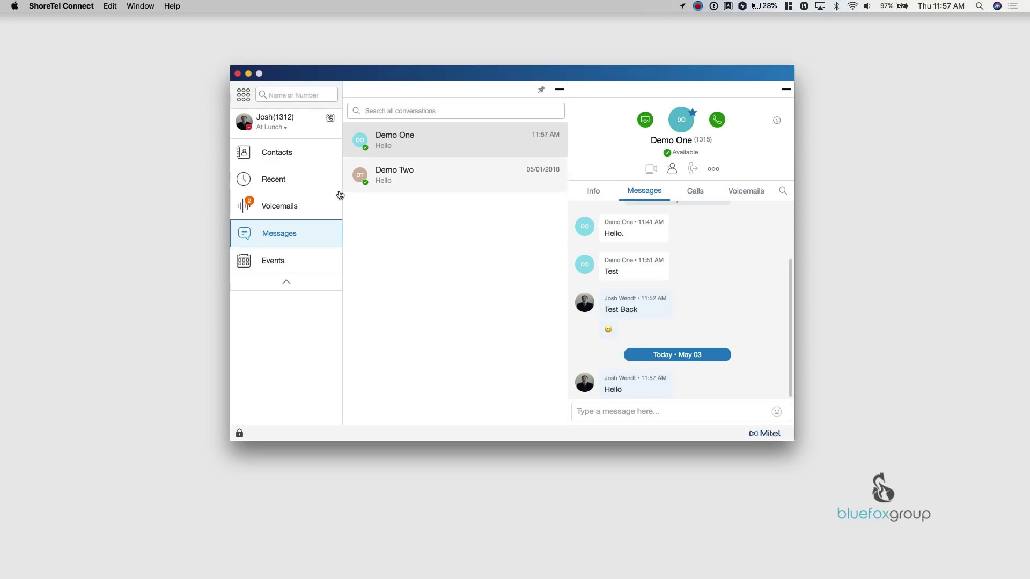
# - Begin a new meeting in the events, name it "test", and set its start date to 05/04/2018
pyautogui.click(276, 254)
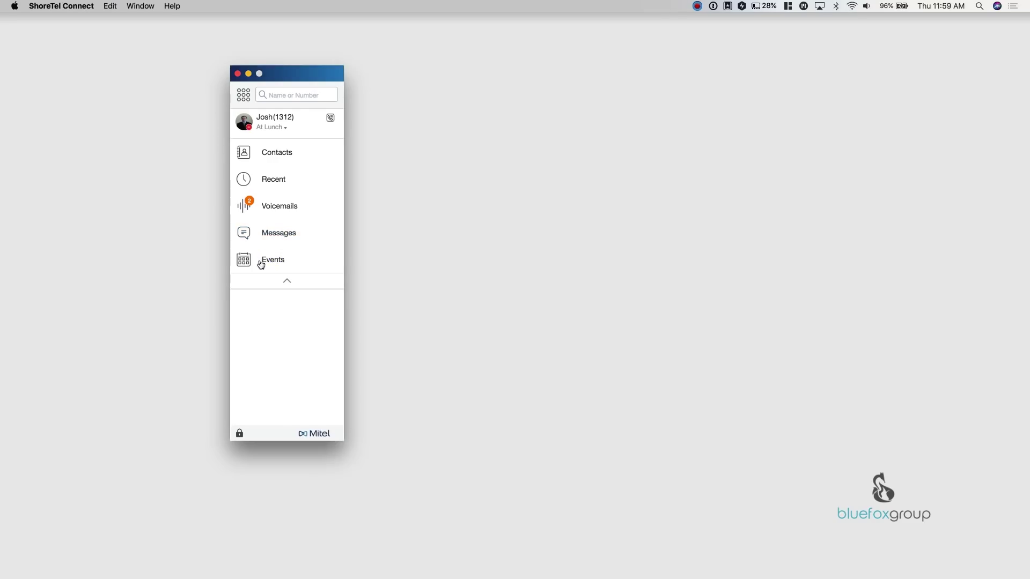
pyautogui.click(263, 260)
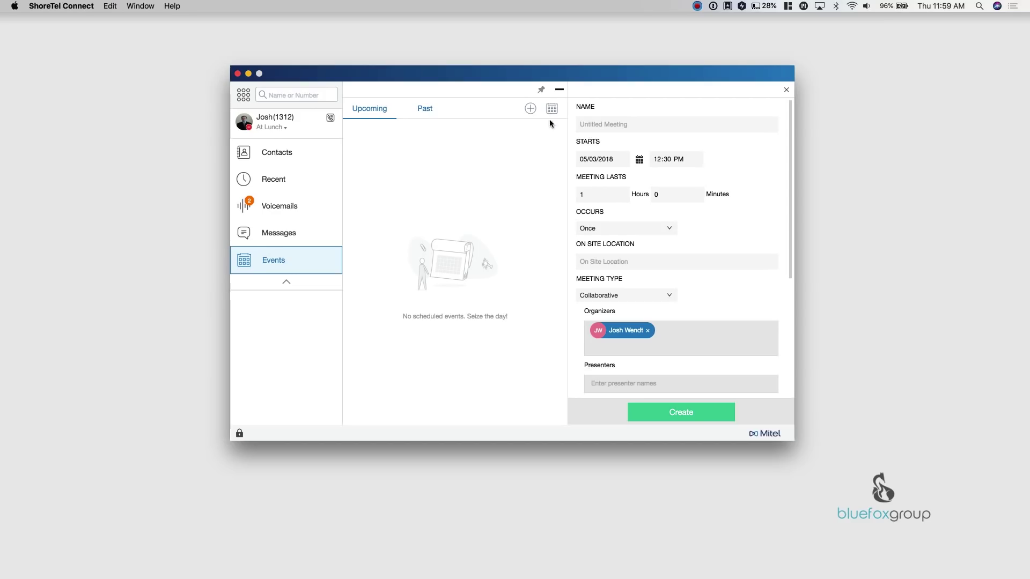
pyautogui.click(624, 123)
pyautogui.write('test')
pyautogui.press('Tab')
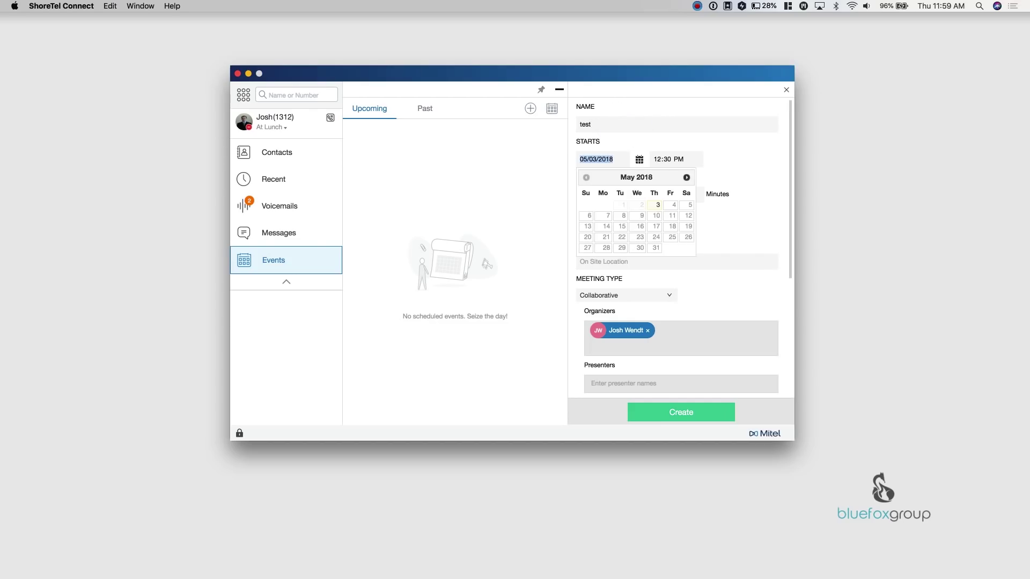
pyautogui.click(673, 205)
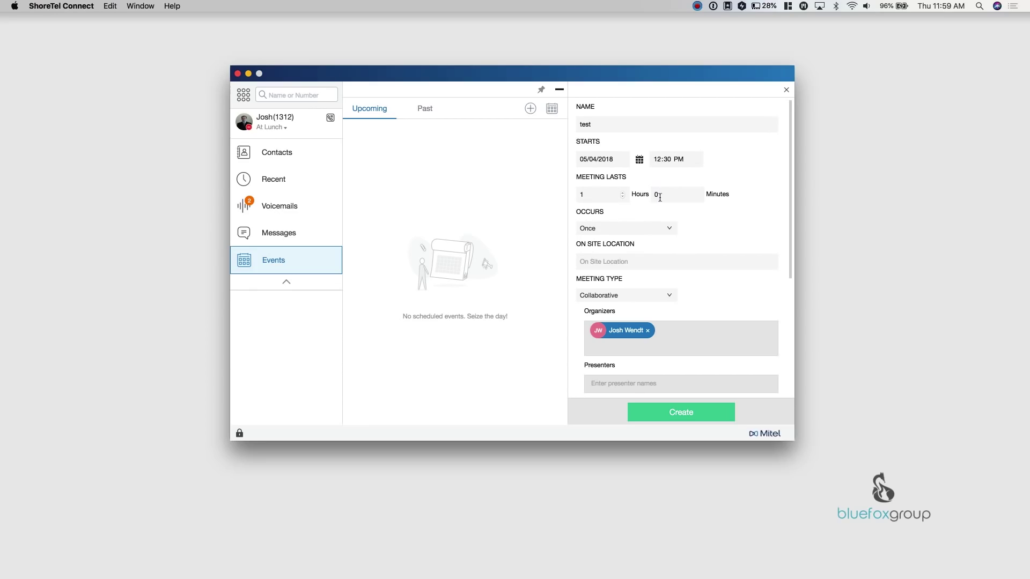
# - Set the new meeting's type to Presentation
pyautogui.scroll(-3, 669, 218)
pyautogui.scroll(-4, 618, 228)
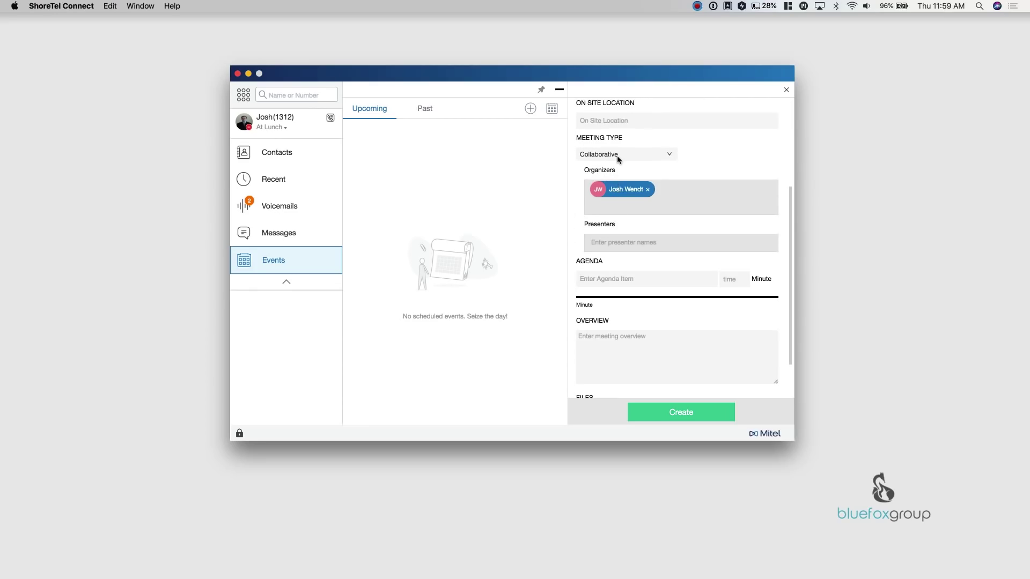
pyautogui.click(617, 155)
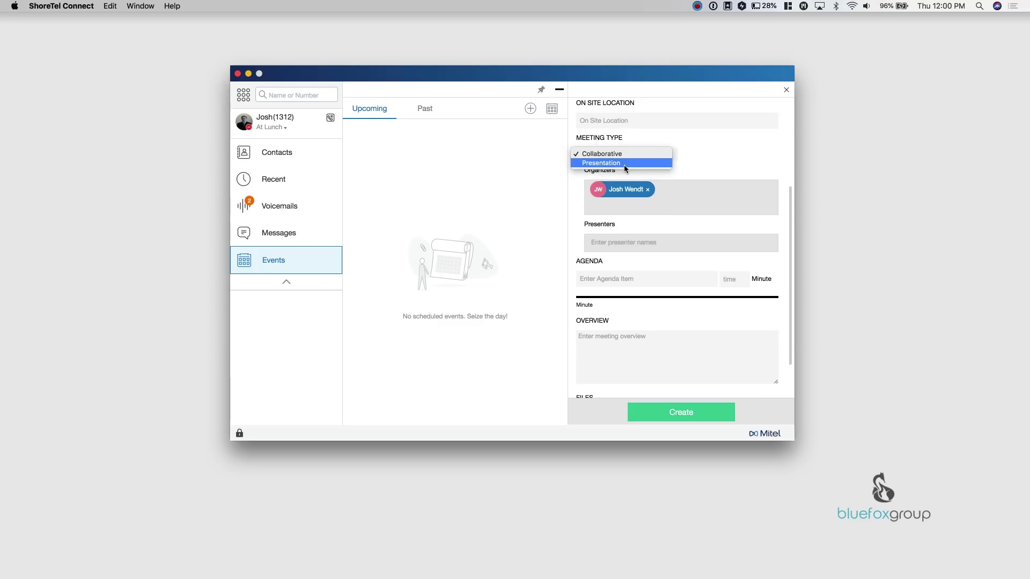
pyautogui.click(624, 164)
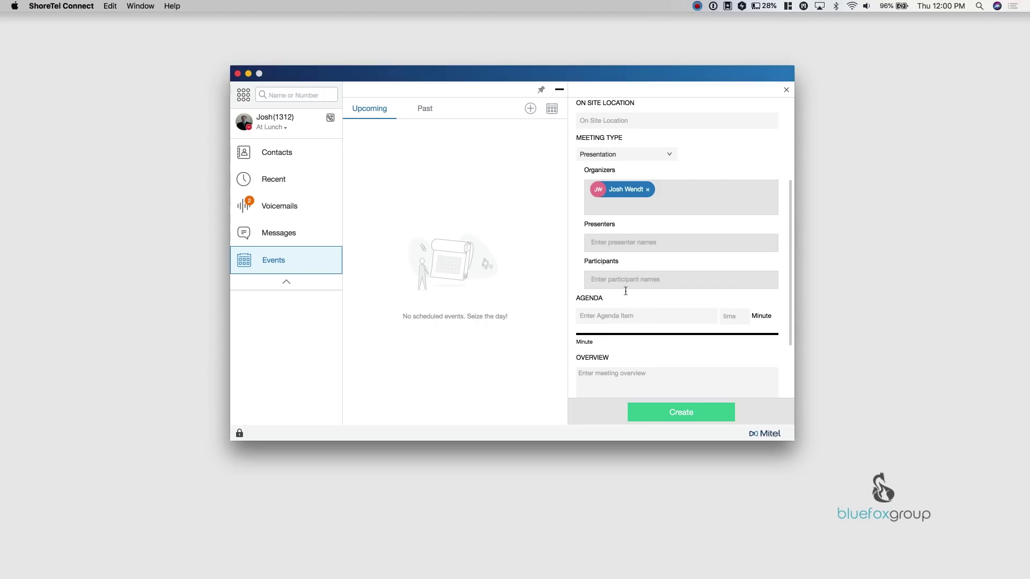
# - Add the agenda items "intro", "body" and "closing" to the meeting, allotting 20 minutes to each
pyautogui.click(612, 317)
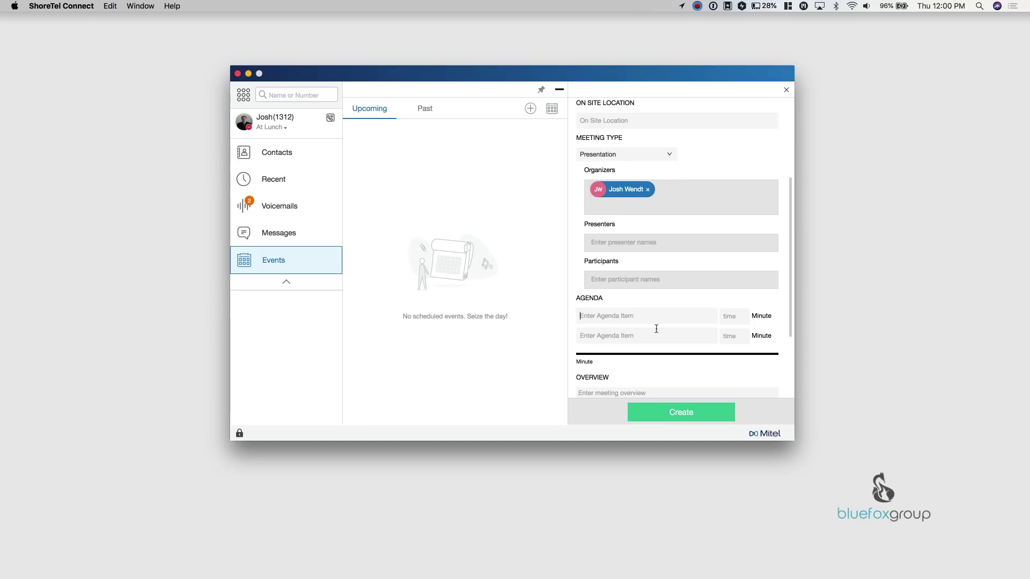
pyautogui.write('intro')
pyautogui.click(734, 316)
pyautogui.write('20')
pyautogui.press('Tab')
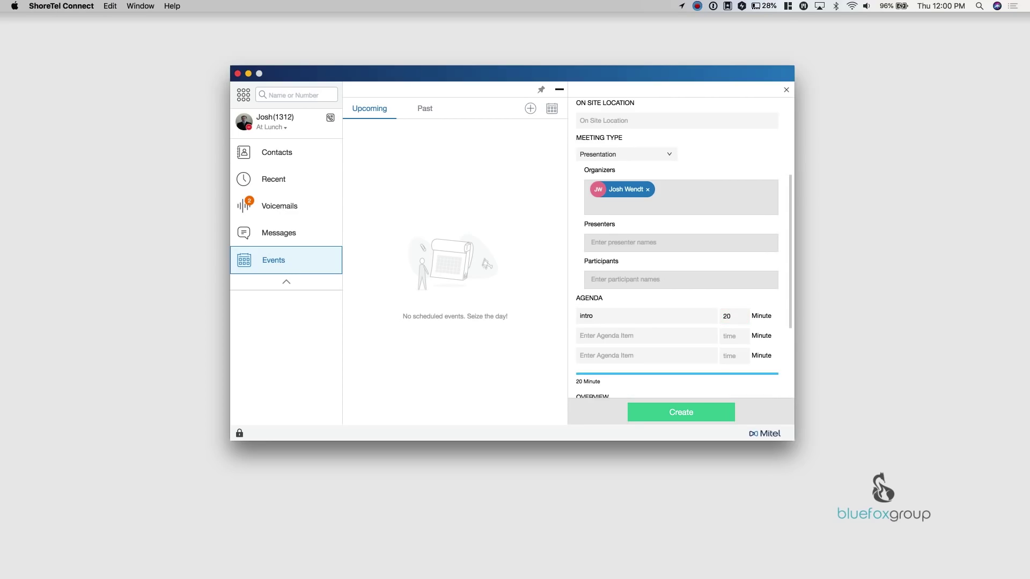
pyautogui.write('body')
pyautogui.press('Tab')
pyautogui.write('20')
pyautogui.press('Tab')
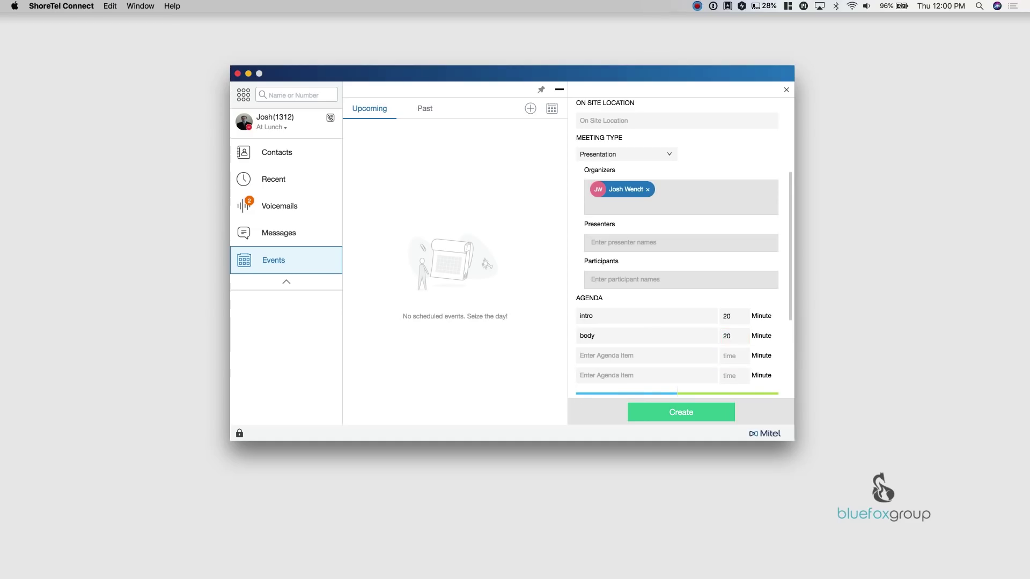
pyautogui.write('closing')
pyautogui.press('Tab')
pyautogui.write('20')
pyautogui.press('Tab')
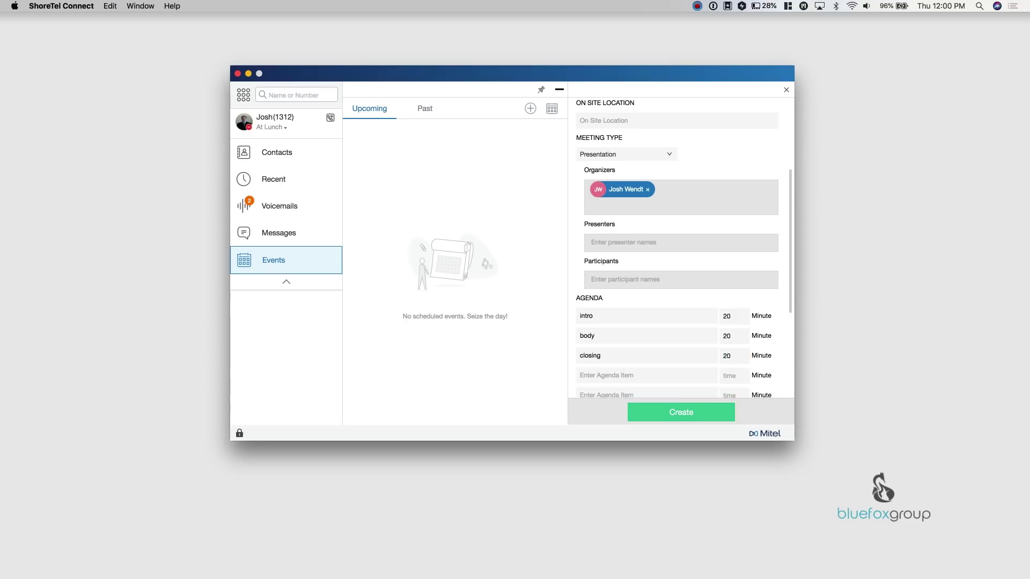
# - Enter "overview" as the meeting overview and create the meeting
pyautogui.scroll(-5, 638, 316)
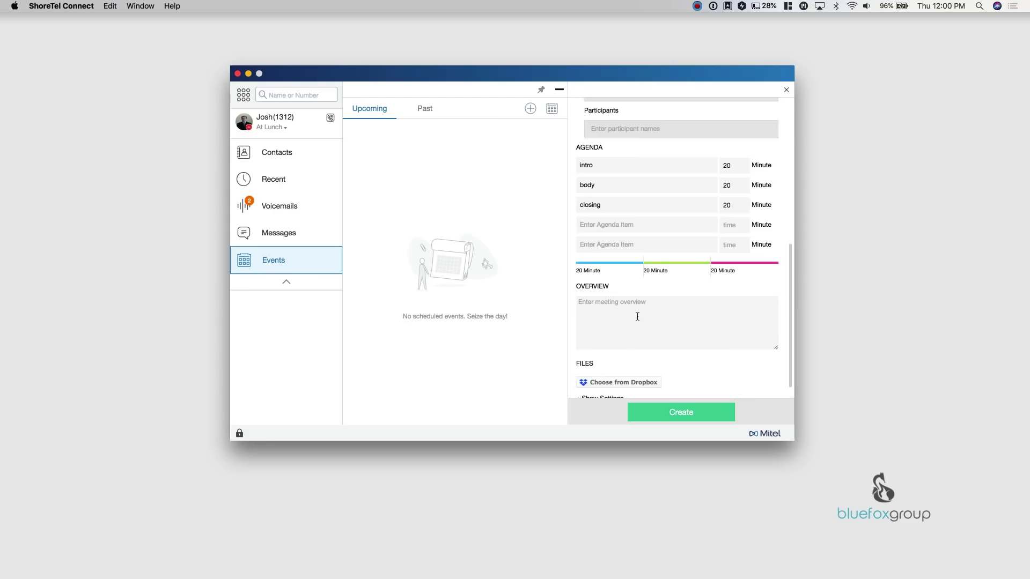
pyautogui.click(610, 294)
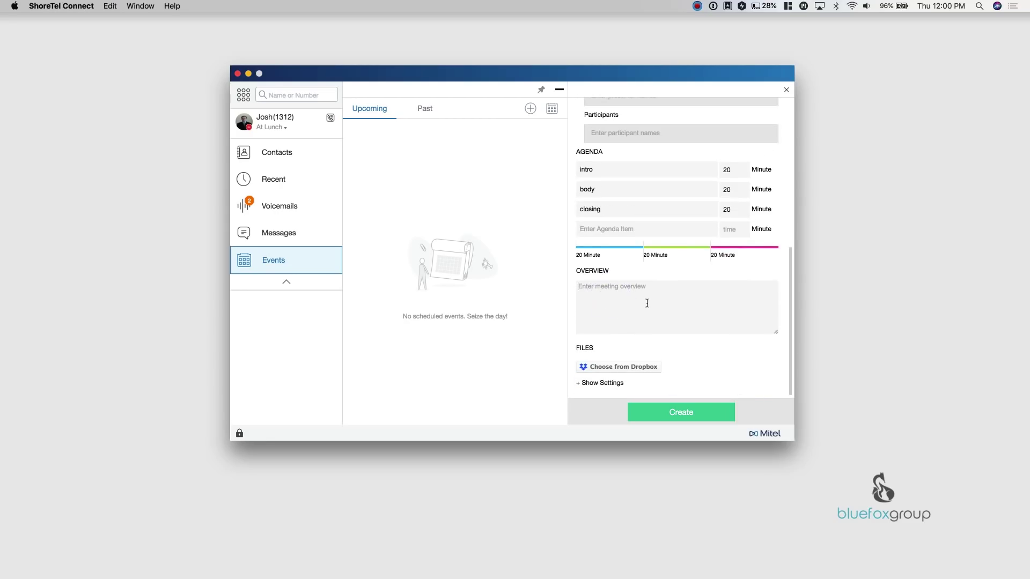
pyautogui.write('overview')
pyautogui.click(684, 415)
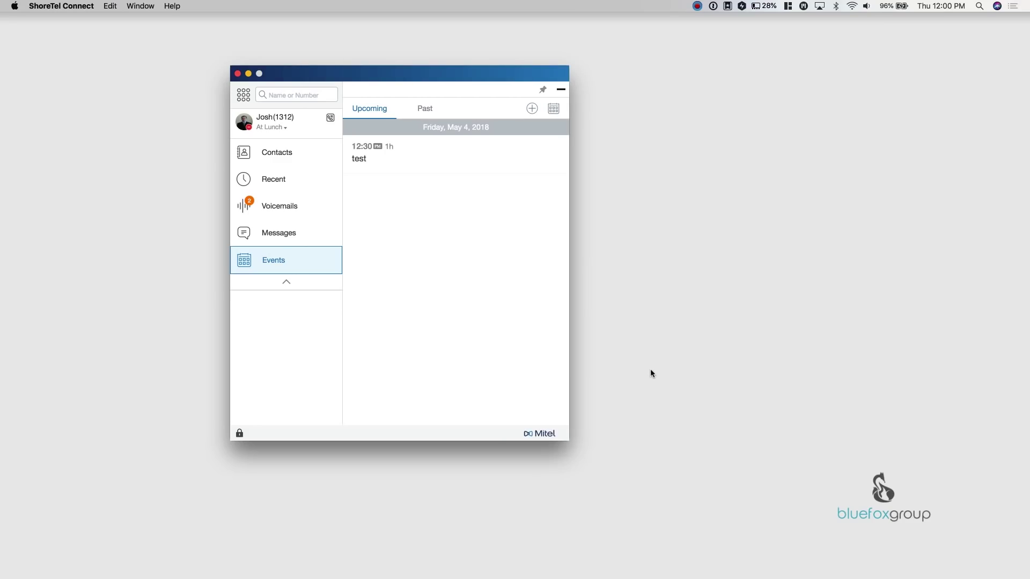
# - Open the upcoming test meeting's details and view its ICS download options, cancelling without saving a file
pyautogui.moveTo(448, 169)
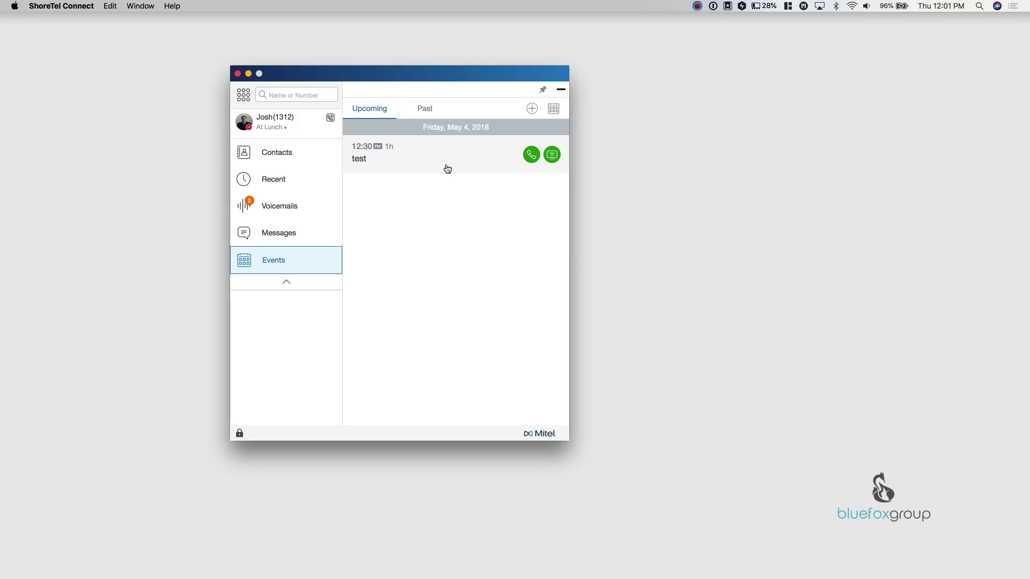
pyautogui.click(422, 247)
pyautogui.click(437, 157)
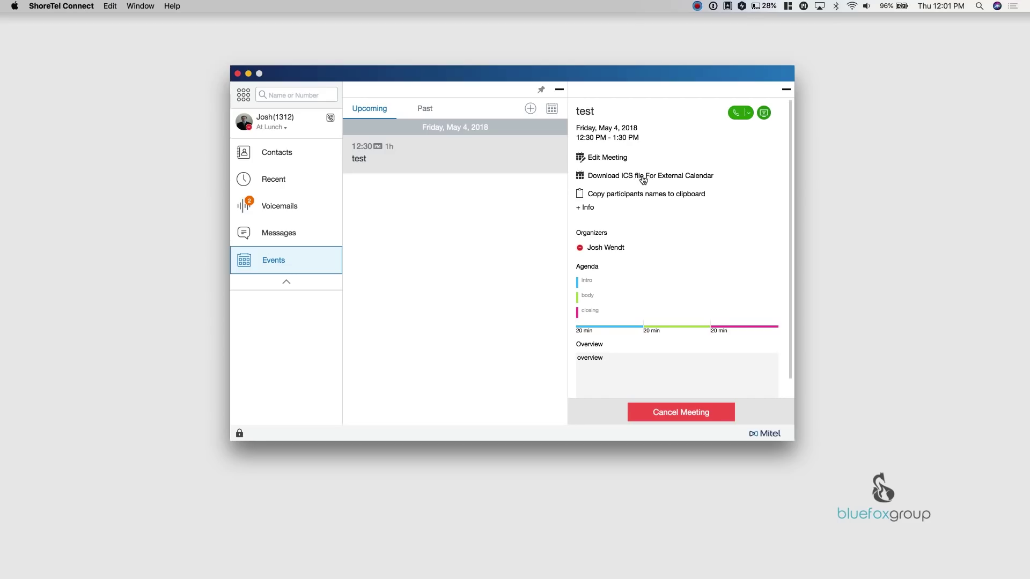
pyautogui.click(622, 179)
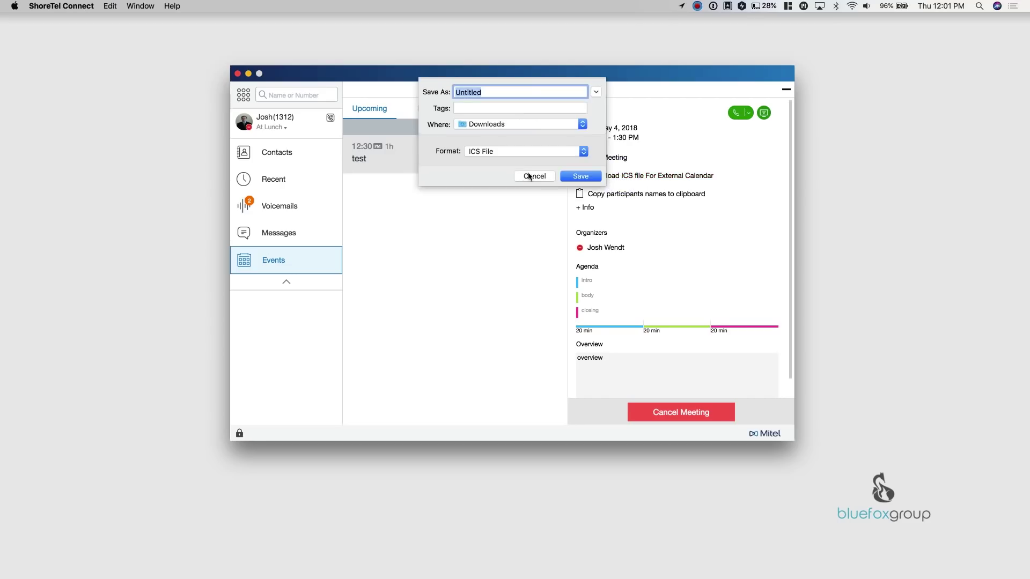
pyautogui.click(537, 175)
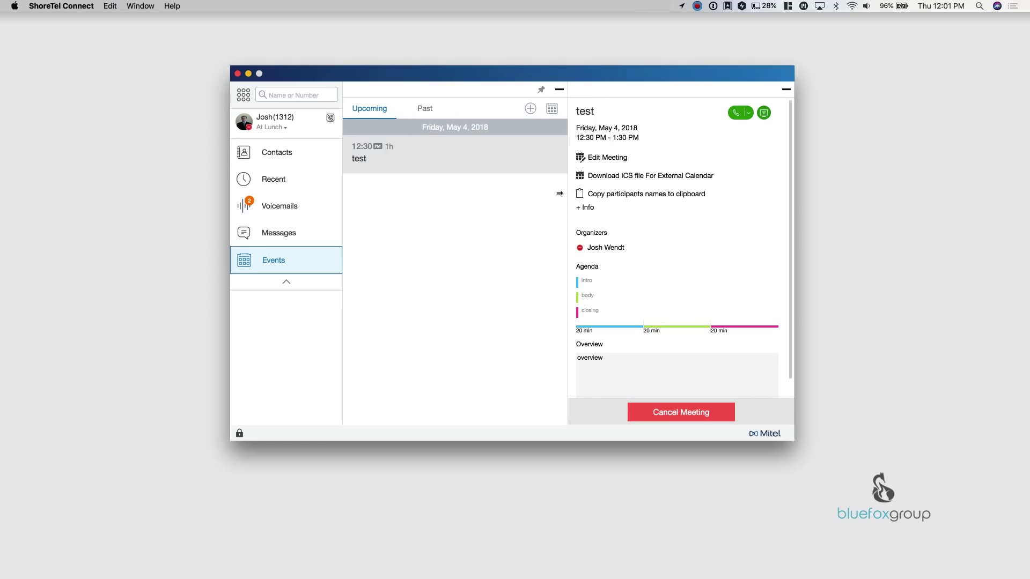
# - Expand the test meeting's extra info, copy its dial-in info to the clipboard, and collapse the info again
pyautogui.click(590, 208)
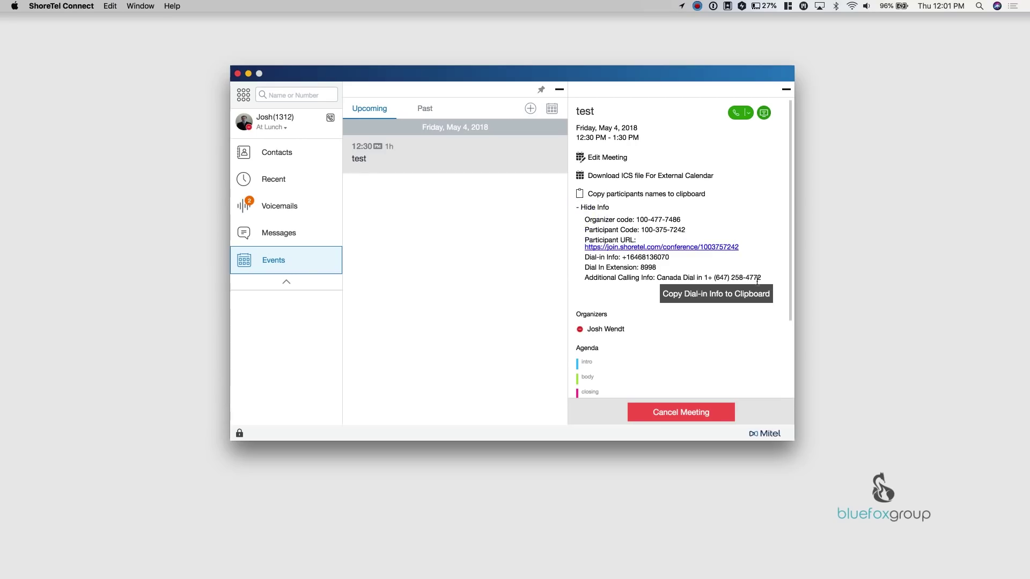
pyautogui.click(717, 299)
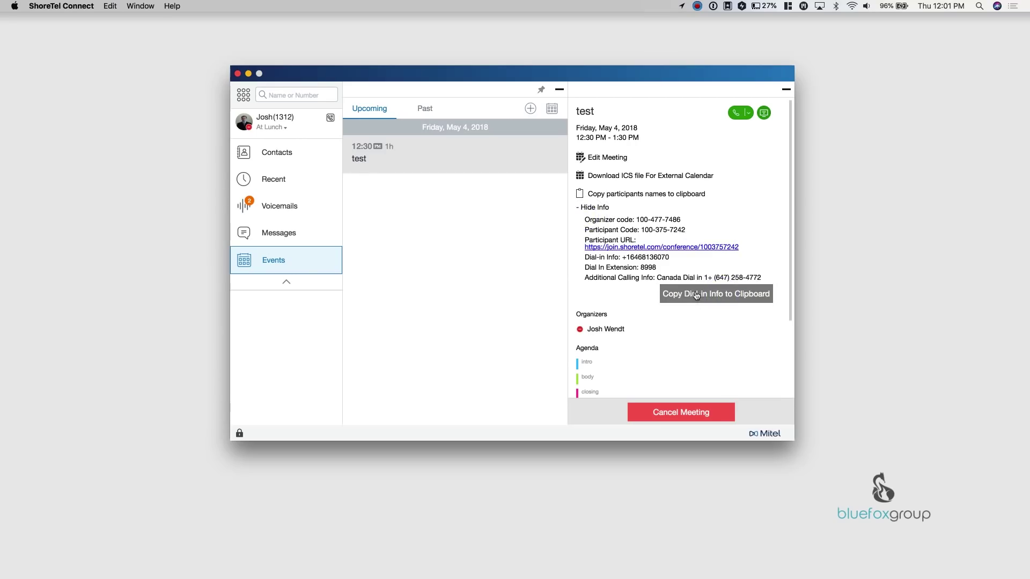
pyautogui.scroll(-2, 725, 317)
pyautogui.scroll(-2, 726, 317)
pyautogui.scroll(5, 721, 309)
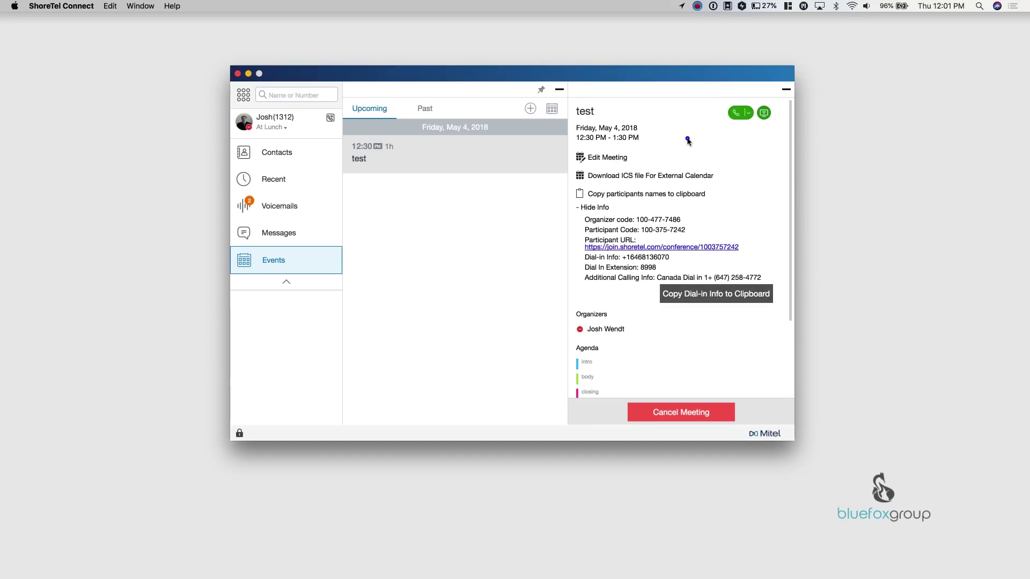
pyautogui.click(594, 208)
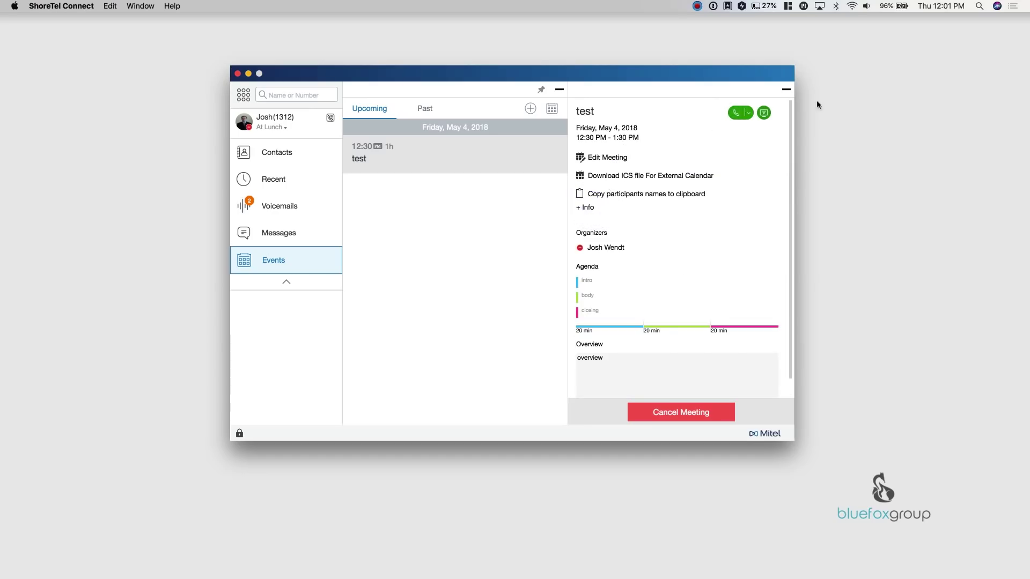
# - Join the test meeting by phone and look over its message area and in-call participant controls
pyautogui.click(737, 113)
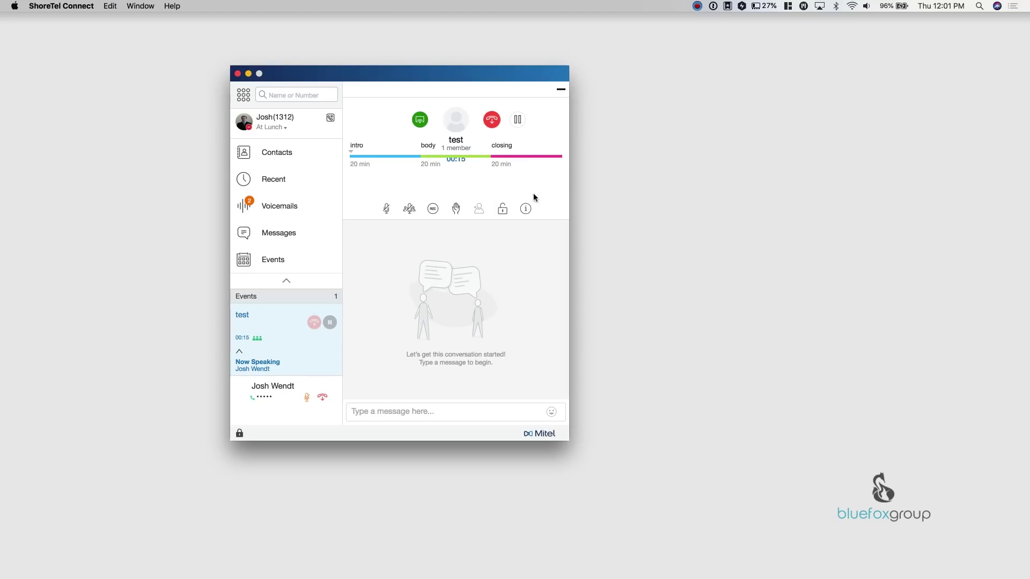
pyautogui.moveTo(276, 349)
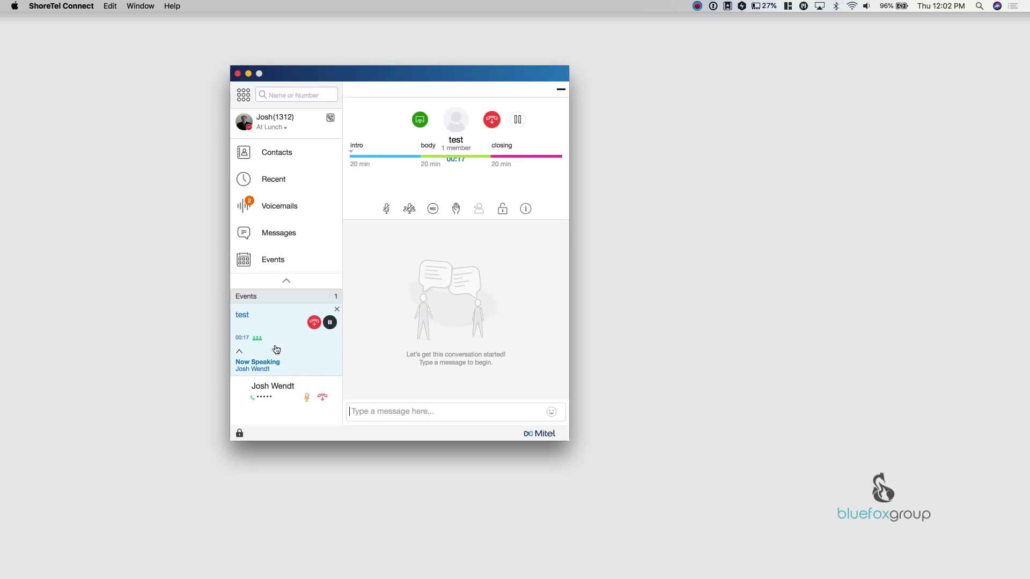
pyautogui.click(359, 415)
pyautogui.click(409, 209)
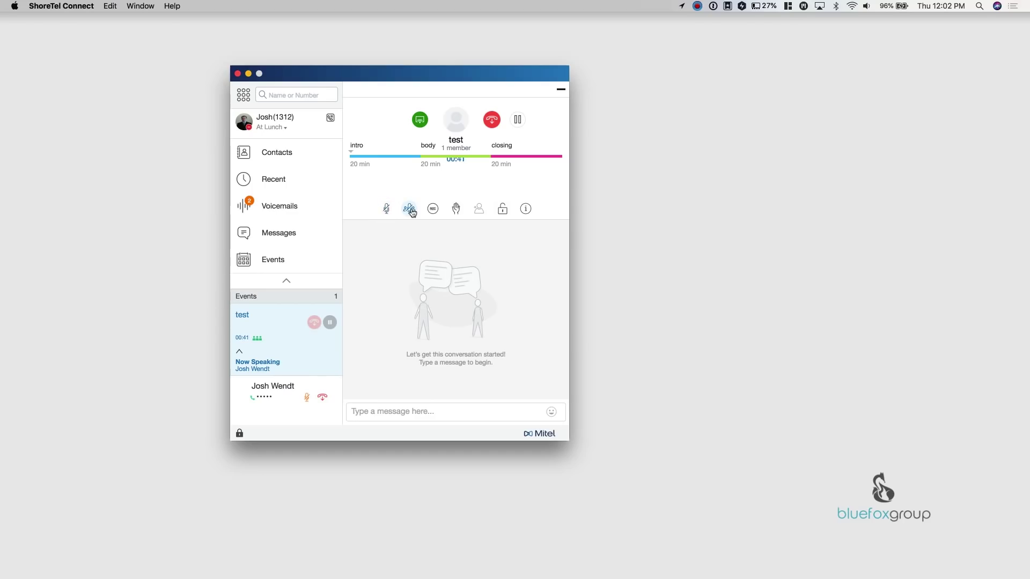
pyautogui.click(459, 213)
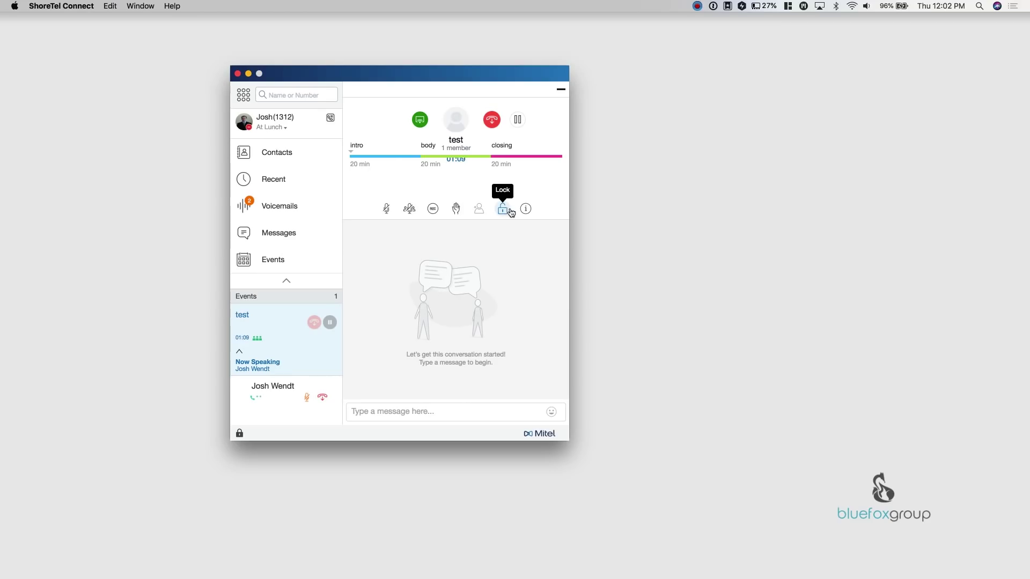
# - Copy the dial-in details from the running test conference, hang up, and dismiss the closing notice
pyautogui.click(527, 209)
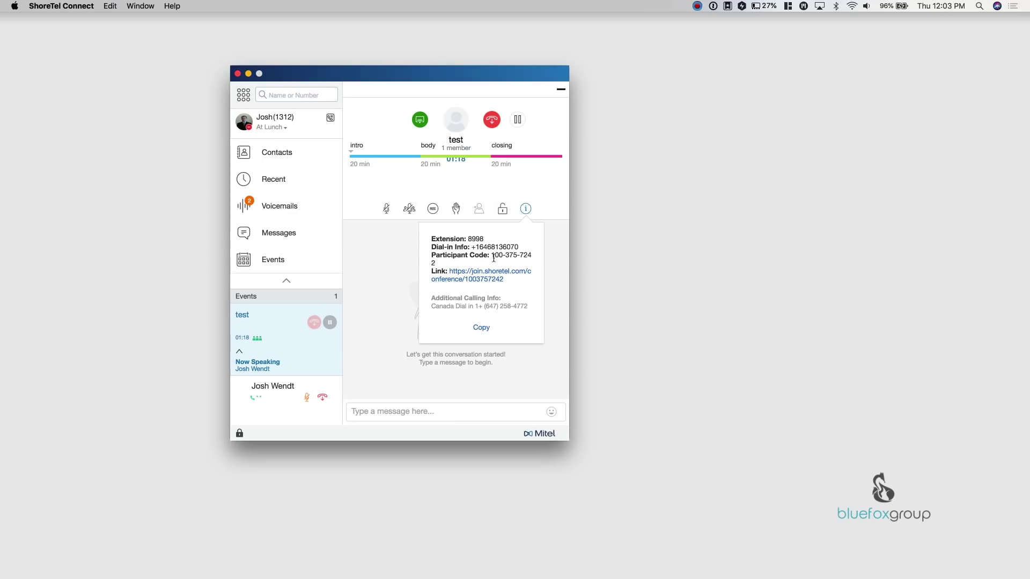
pyautogui.click(481, 327)
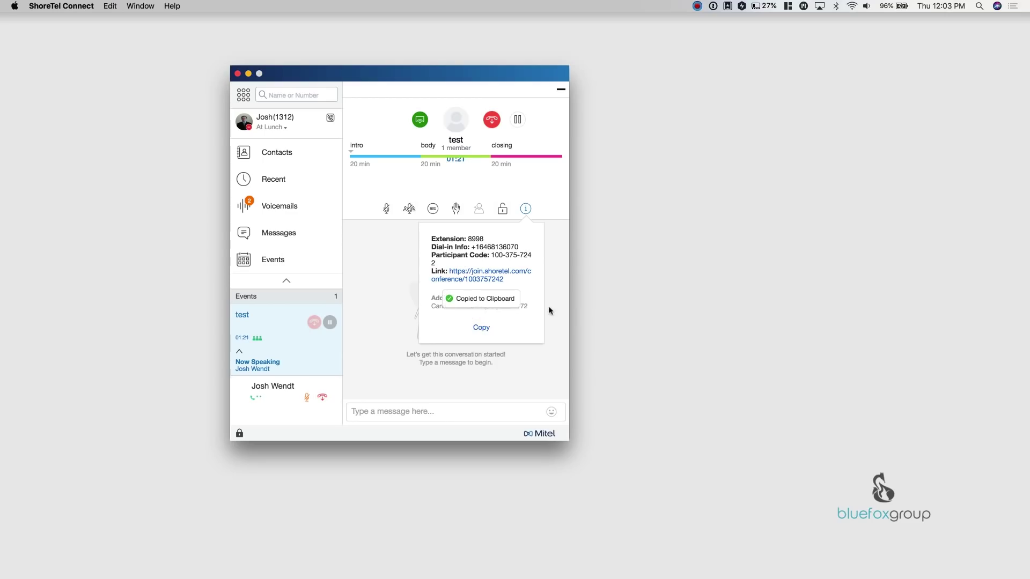
pyautogui.click(492, 119)
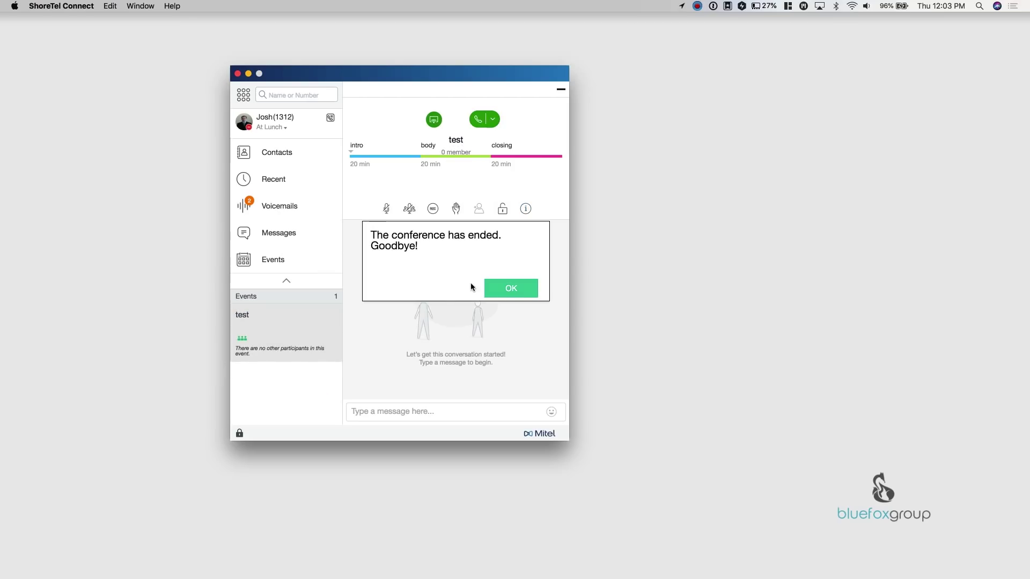
pyautogui.click(511, 288)
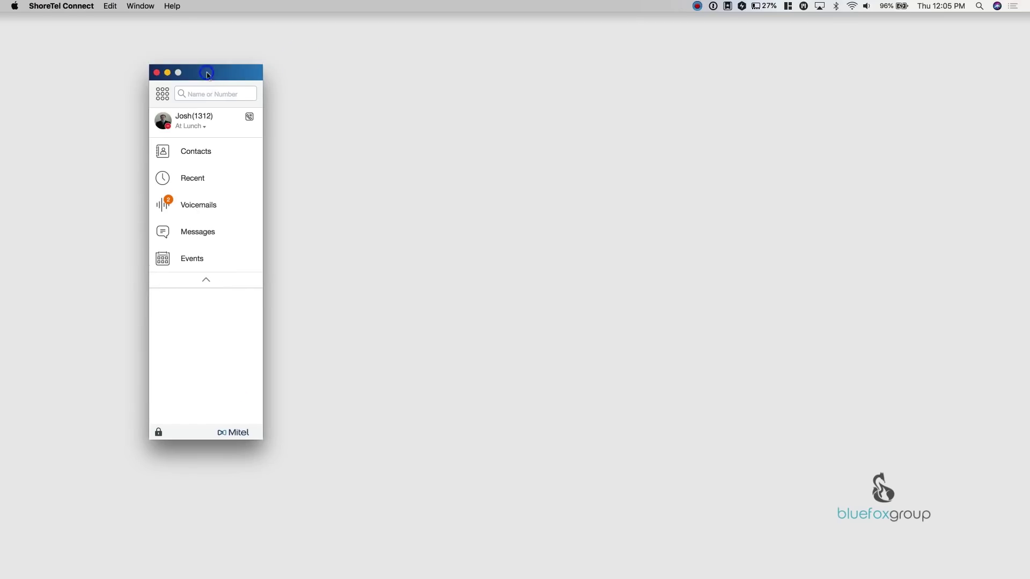
pyautogui.click(203, 75)
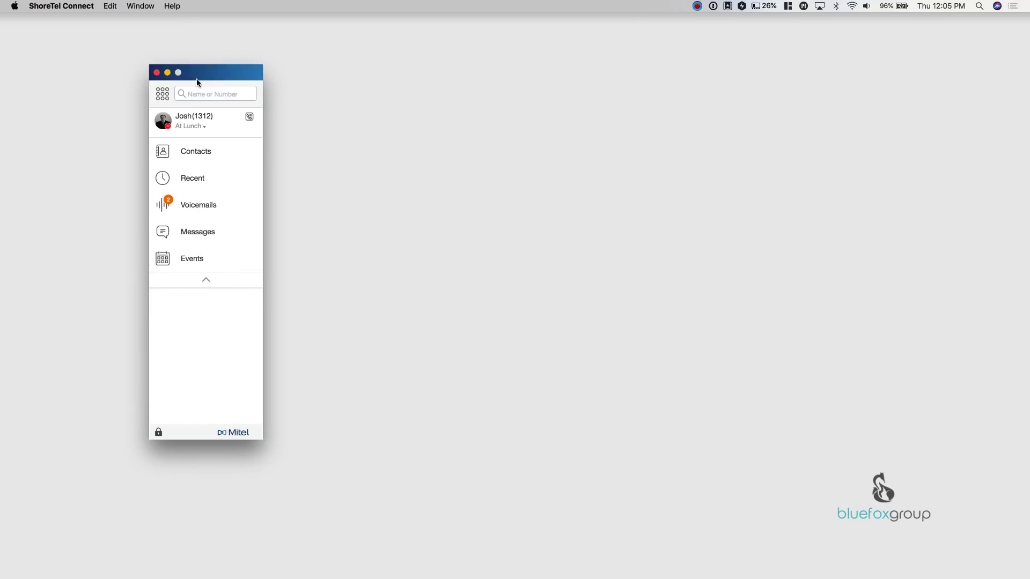